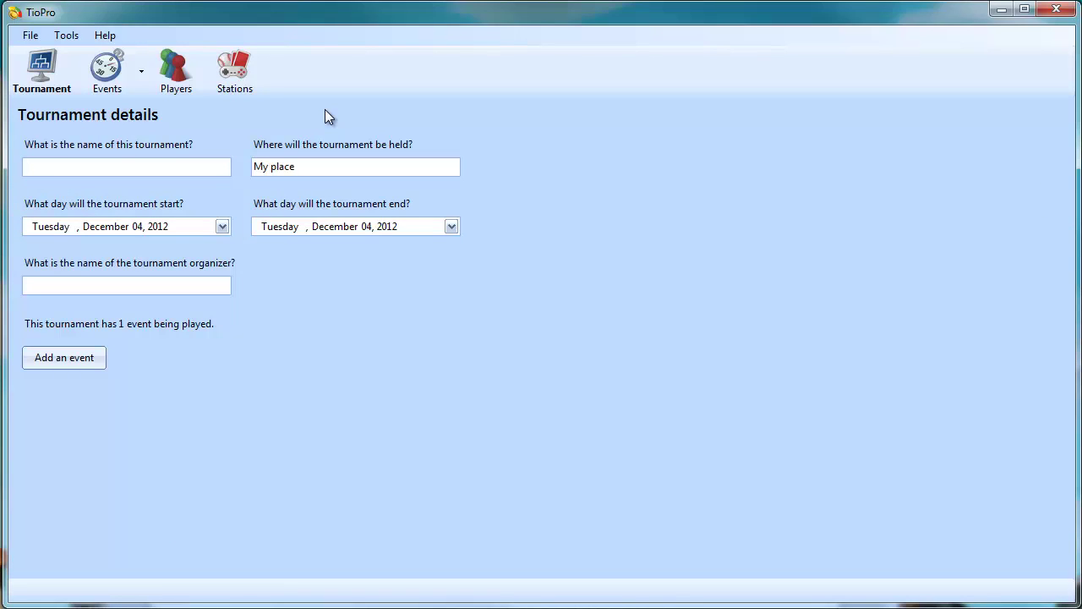
- Name the tournament "JV Owns"
{"action": "type", "text": "JV OWns"}
{"action": "key", "text": "Tab"}
{"action": "key", "text": "Tab"}
{"action": "key", "text": "Tab"}
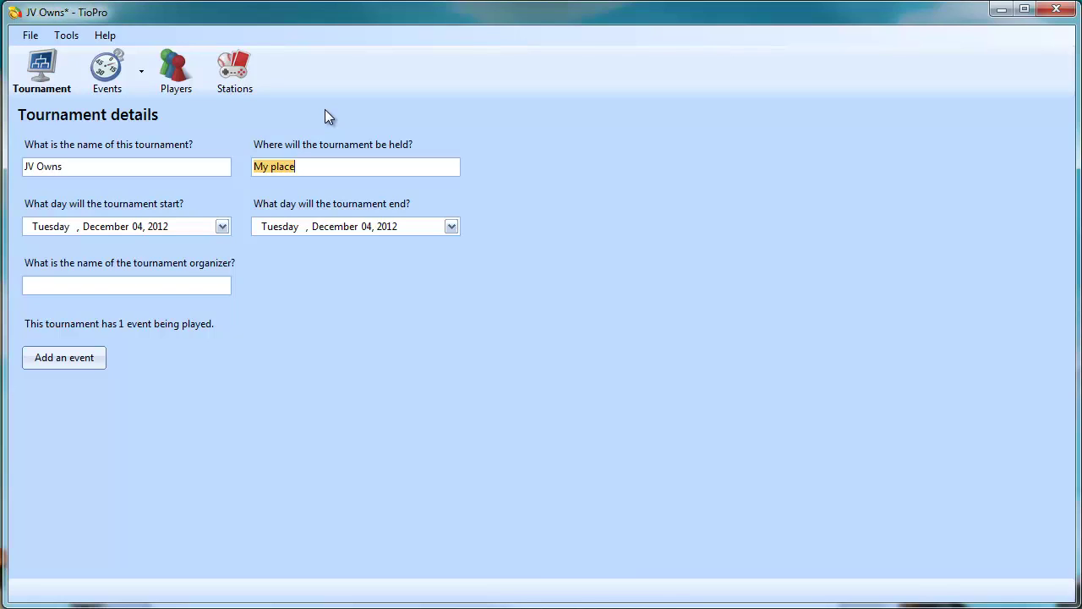
{"action": "key", "text": "Tab"}
{"action": "key", "text": "Tab"}
{"action": "key", "text": "Tab"}
{"action": "key", "text": "Tab"}
{"action": "key", "text": "Tab"}
{"action": "key", "text": "Tab"}
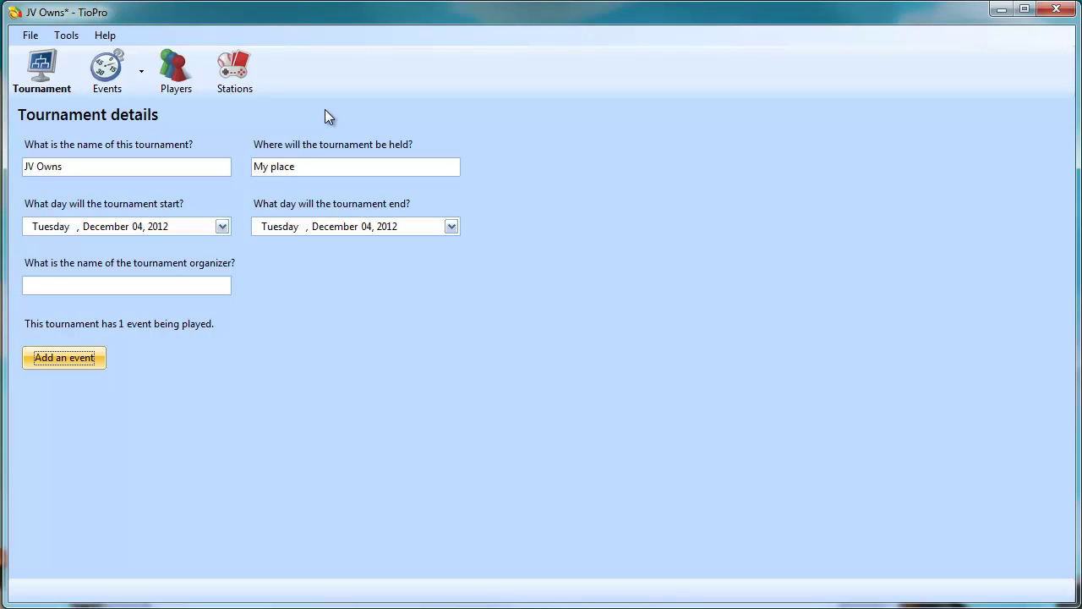
{"action": "key", "text": "Tab"}
{"action": "key", "text": "Tab"}
{"action": "key", "text": "Tab"}
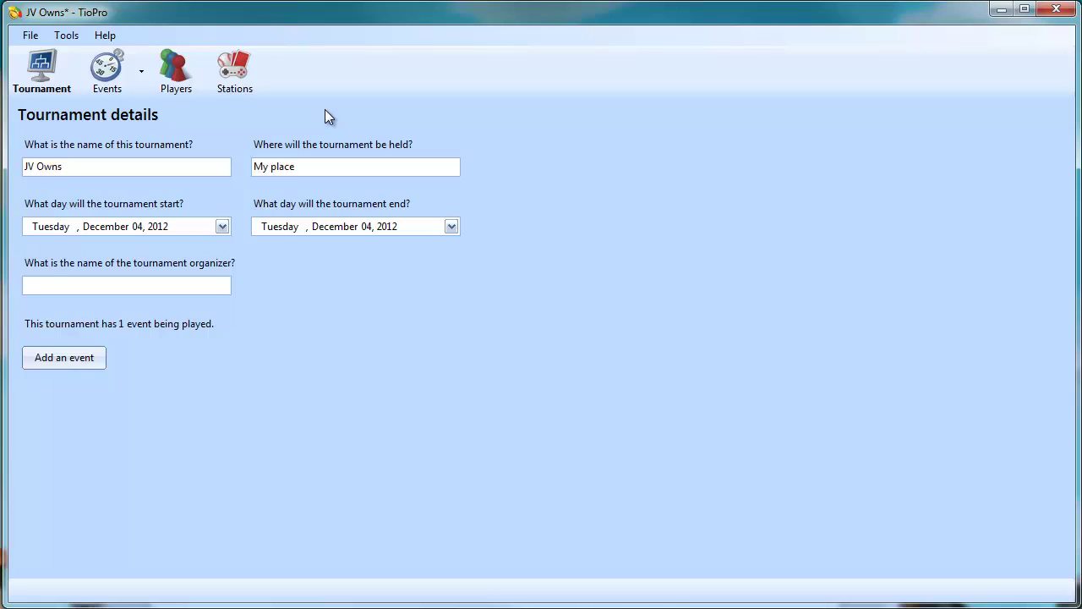
- Fill in the tournament organizer's name in the tournament details
{"action": "key", "text": "Tab"}
{"action": "key", "text": "Tab"}
{"action": "key", "text": "Tab"}
{"action": "key", "text": "Tab"}
{"action": "type", "text": "JV"}
{"action": "key", "text": "Tab"}
{"action": "key", "text": "Return"}
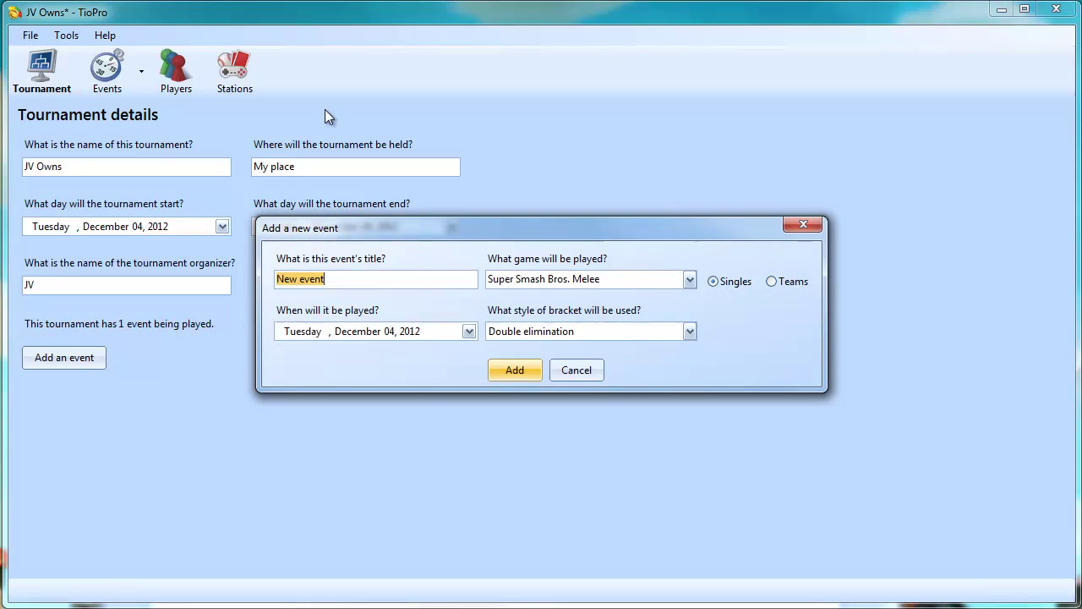
{"action": "key", "text": "Tab"}
{"action": "key", "text": "Tab"}
{"action": "key", "text": "Tab"}
{"action": "key", "text": "Tab"}
{"action": "key", "text": "Tab"}
{"action": "key", "text": "Tab"}
{"action": "key", "text": "Tab"}
{"action": "key", "text": "Tab"}
{"action": "key", "text": "Tab"}
{"action": "key", "text": "Tab"}
{"action": "key", "text": "Tab"}
{"action": "key", "text": "Return"}
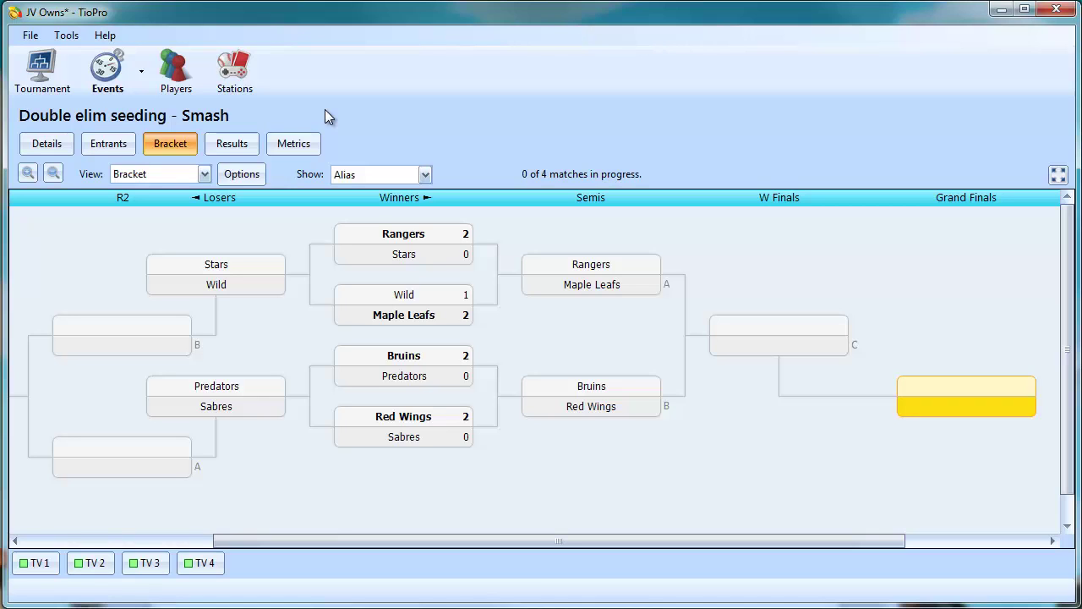
- Look through the Double elim seeding - Smash event's details, entrants, bracket and results, ending on the bracket
{"action": "key", "text": "alt+d"}
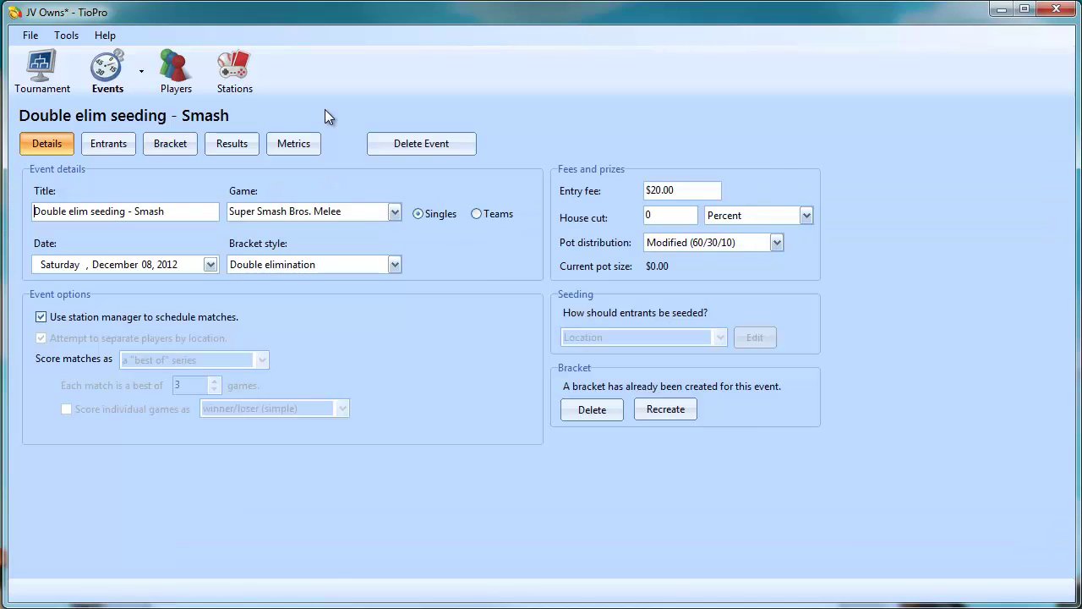
{"action": "key", "text": "alt+e"}
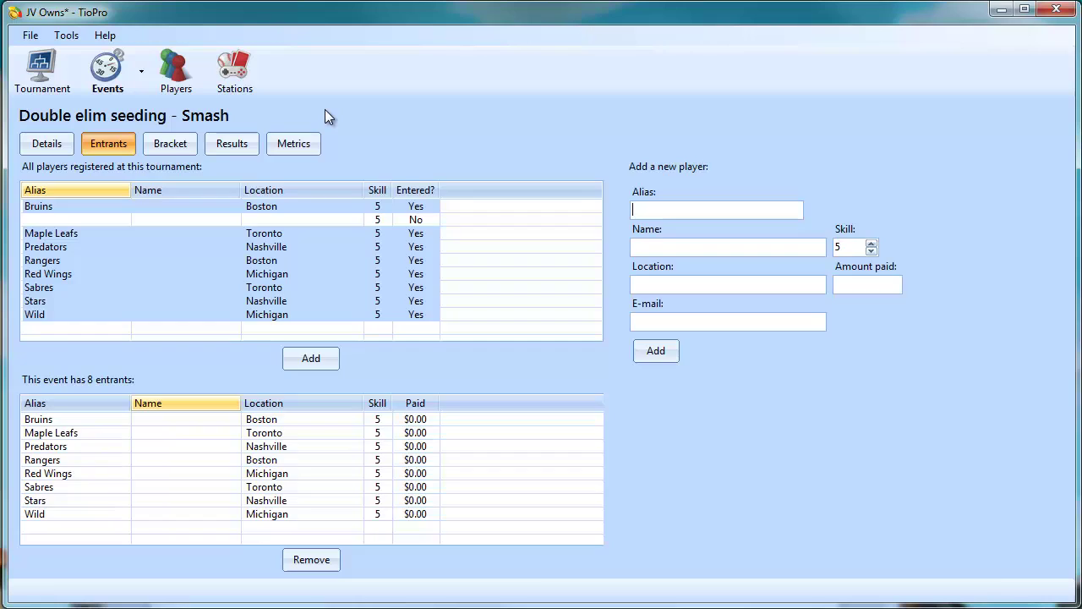
{"action": "key", "text": "alt+b"}
{"action": "key", "text": "alt+r"}
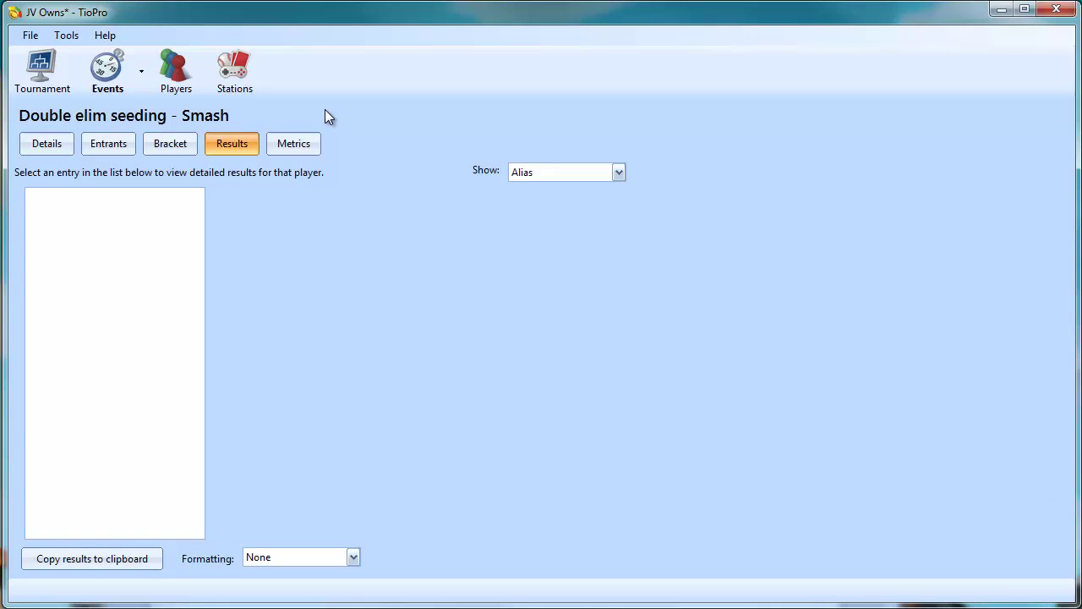
{"action": "key", "text": "alt+d"}
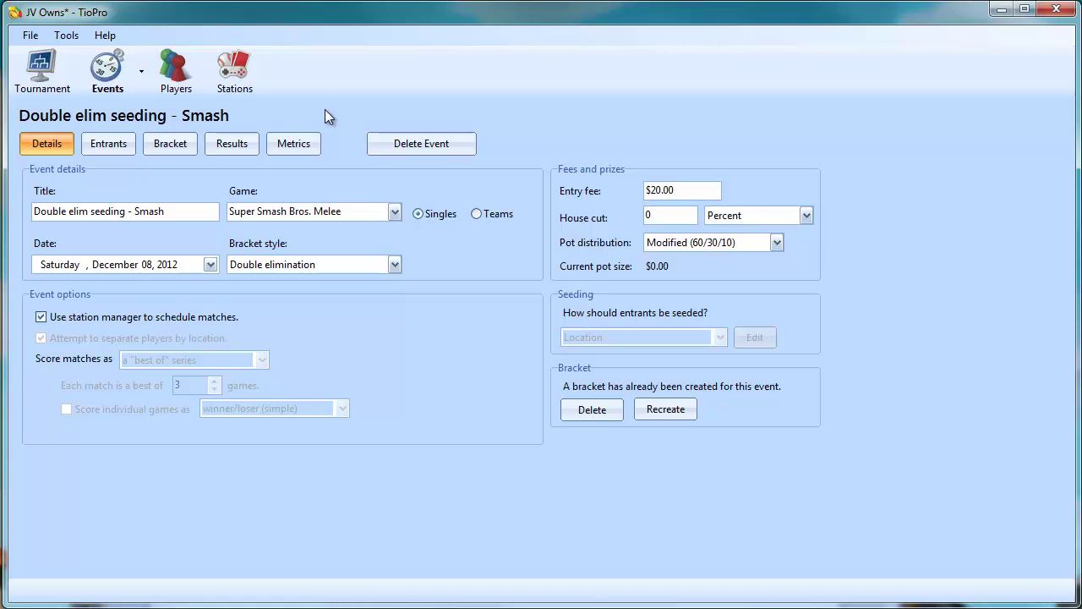
{"action": "left_click", "coordinate": [170, 143]}
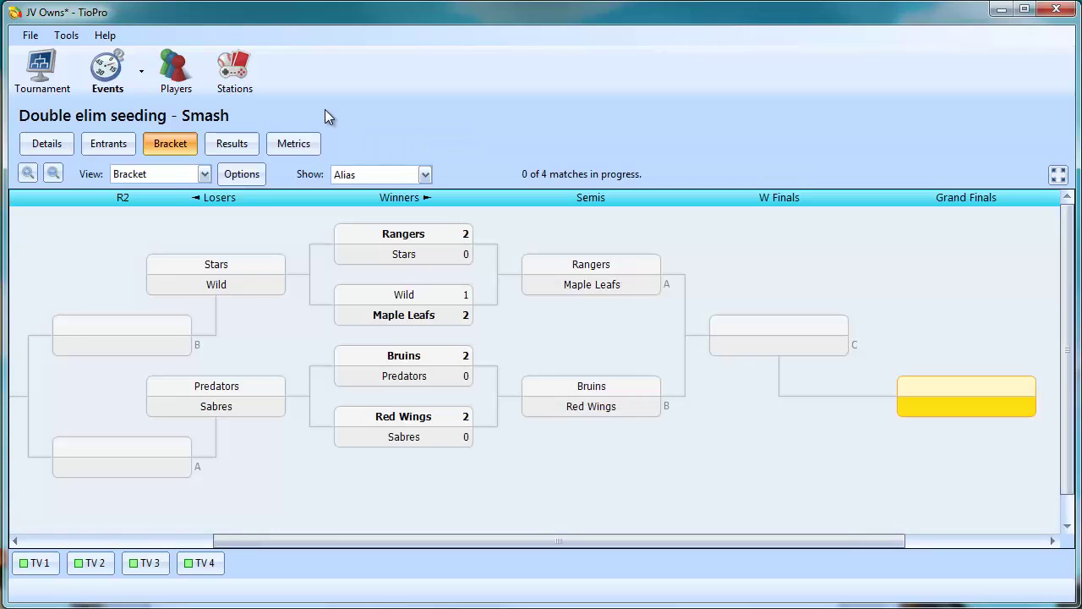
- Record the winners semifinal scores as Rangers 1, Maple Leafs 2 and Bruins 2, Red Wings 0
{"action": "left_click", "coordinate": [459, 236]}
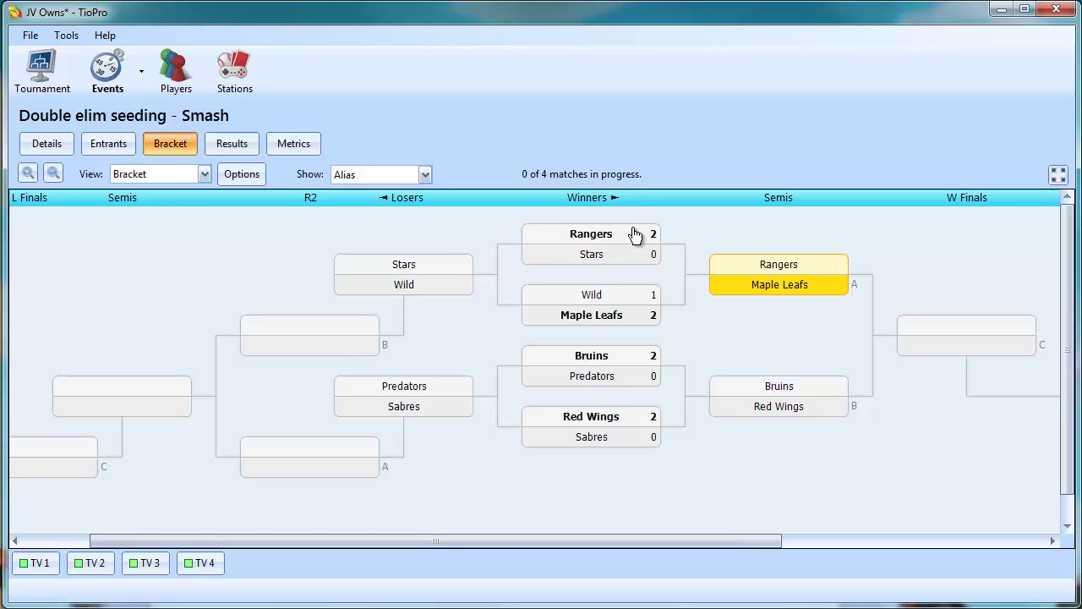
{"action": "left_click", "coordinate": [635, 235]}
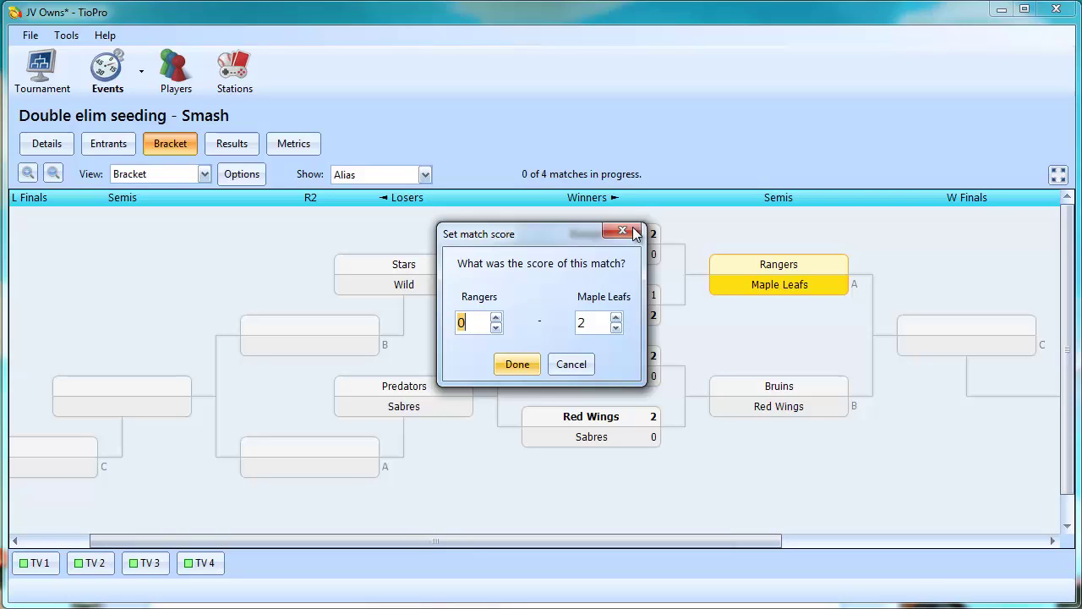
{"action": "type", "text": "1"}
{"action": "key", "text": "Return"}
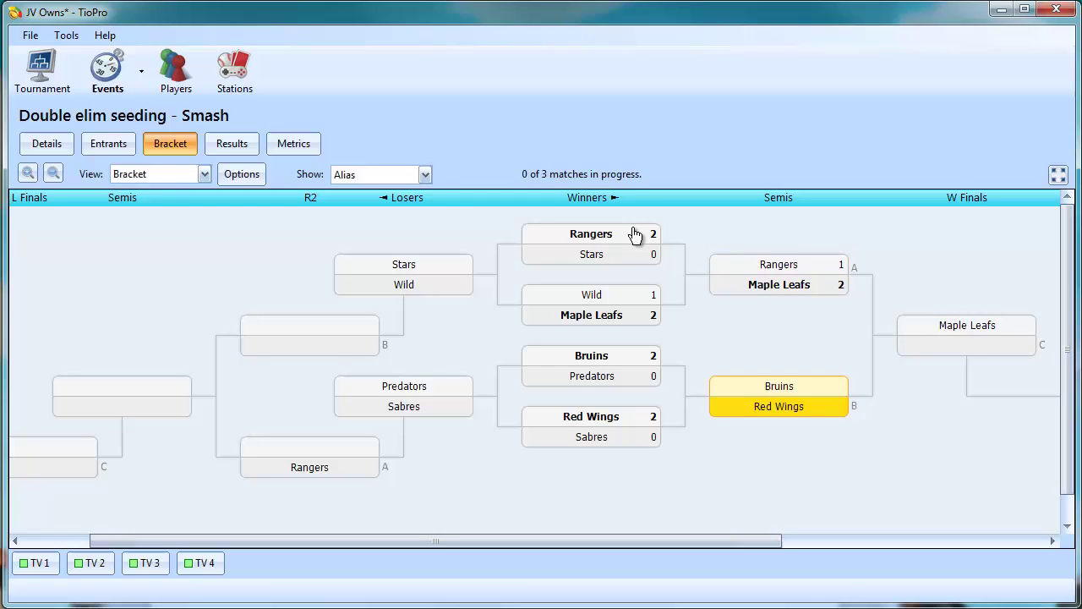
{"action": "key", "text": "Return"}
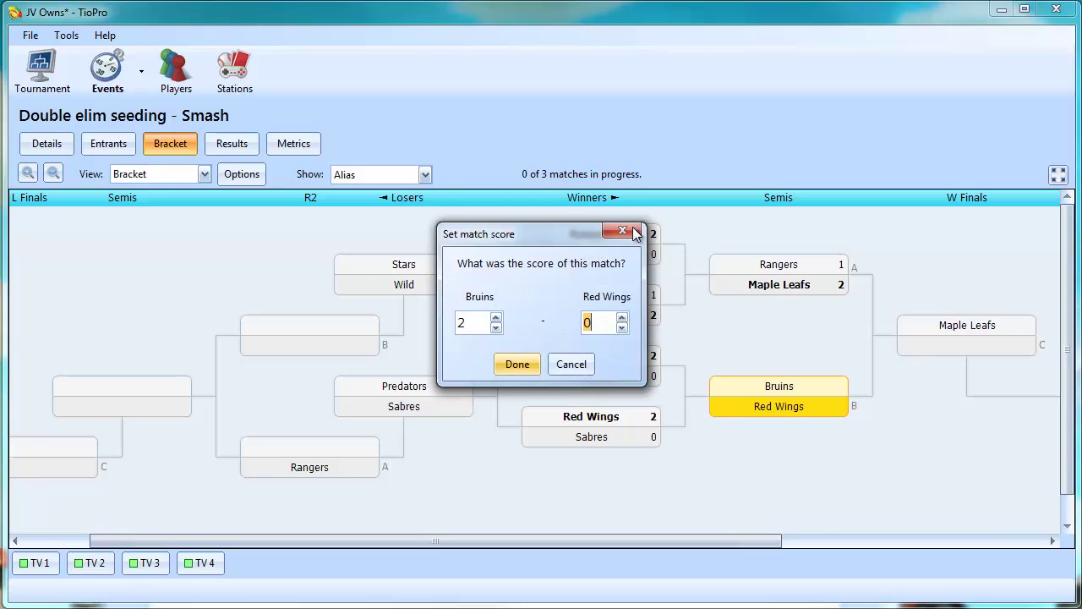
{"action": "key", "text": "Return"}
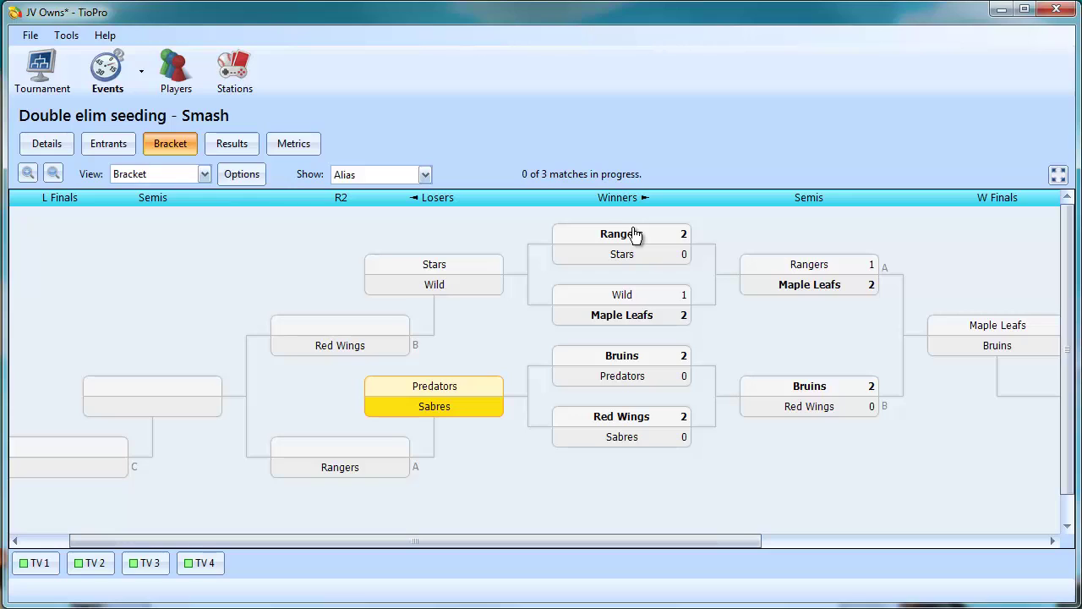
- Schedule the losers bracket matches Predators vs Sabres on TV 1 and Stars vs Wild on TV 2
{"action": "key", "text": "Return"}
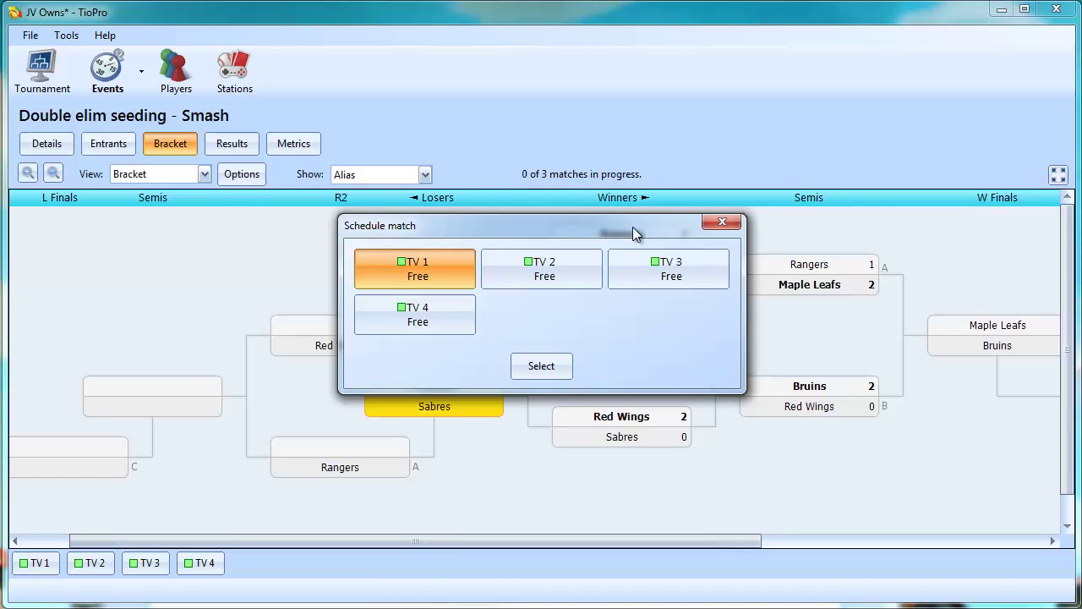
{"action": "double_click", "coordinate": [447, 280]}
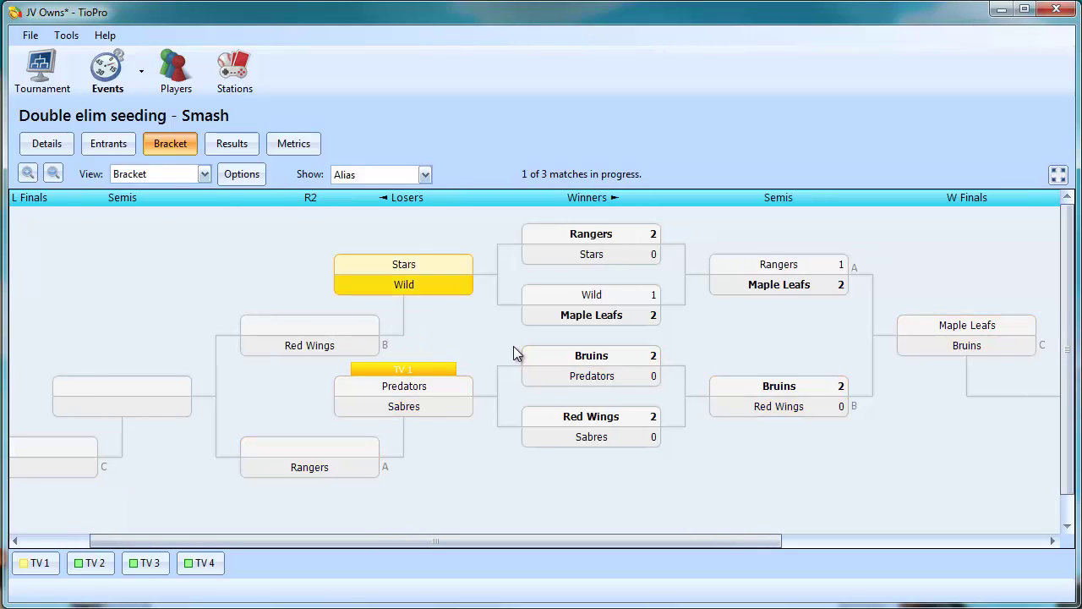
{"action": "key", "text": "Return"}
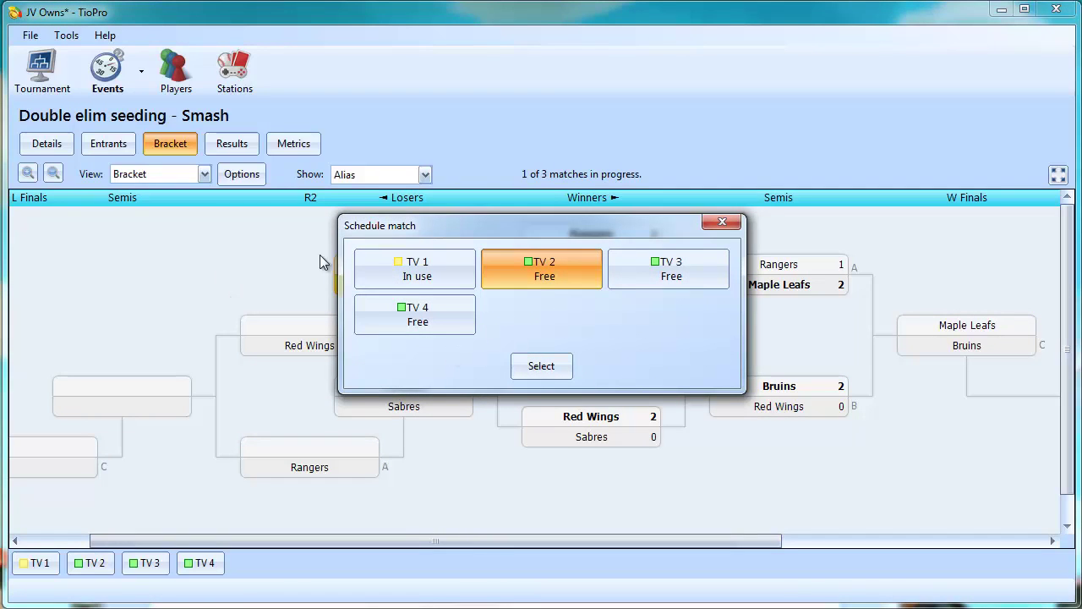
{"action": "double_click", "coordinate": [519, 263]}
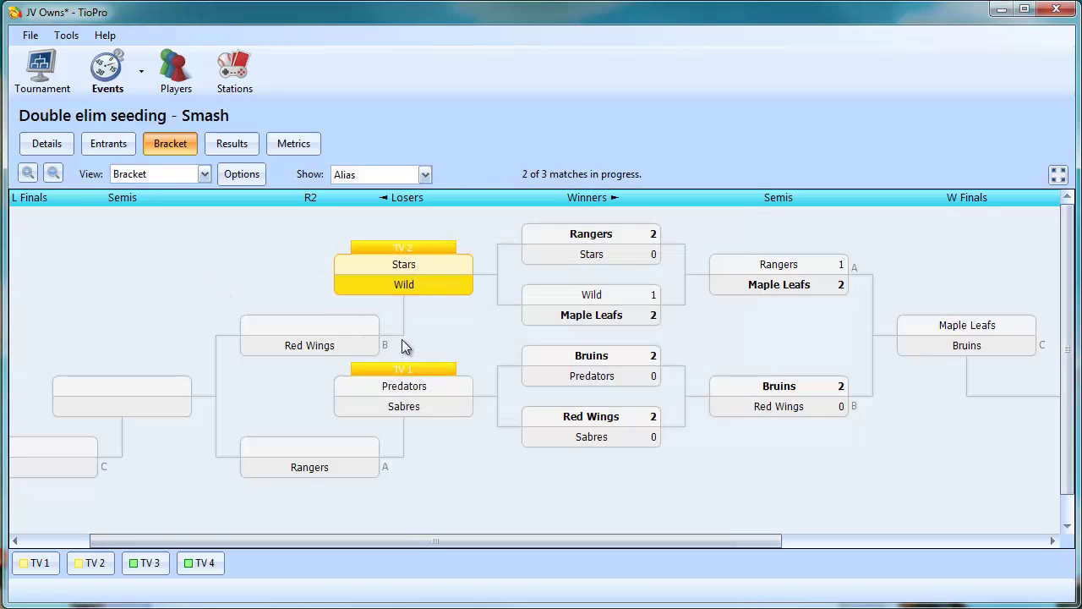
- Record the losers bracket match between Predators and Sabres as 1 to 2
{"action": "key", "text": "Down"}
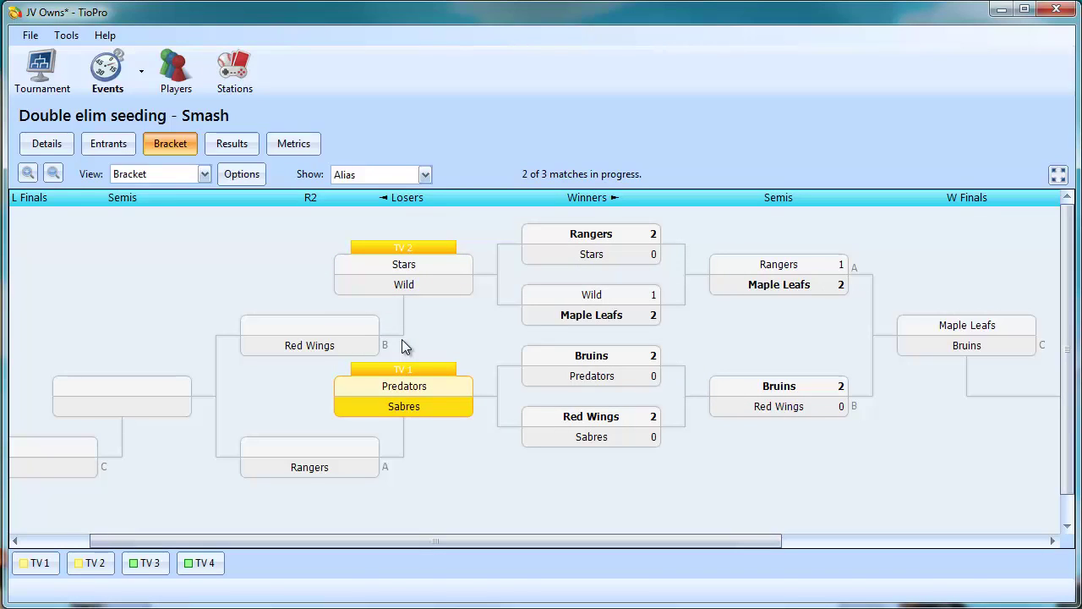
{"action": "key", "text": "Up"}
{"action": "key", "text": "Down"}
{"action": "key", "text": "Up"}
{"action": "key", "text": "Down"}
{"action": "key", "text": "Return"}
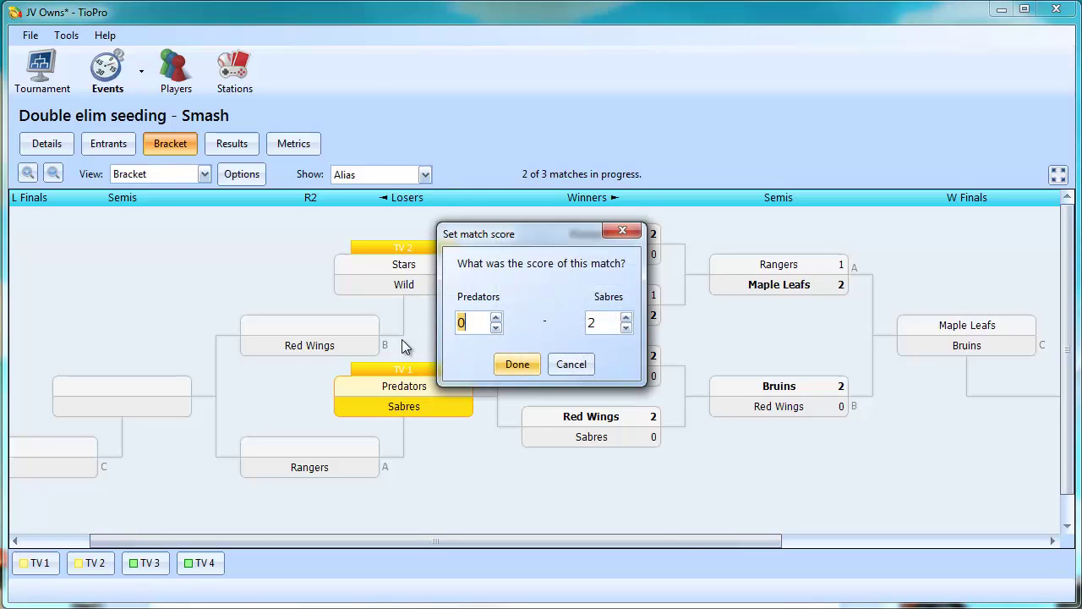
{"action": "type", "text": "1"}
{"action": "key", "text": "Return"}
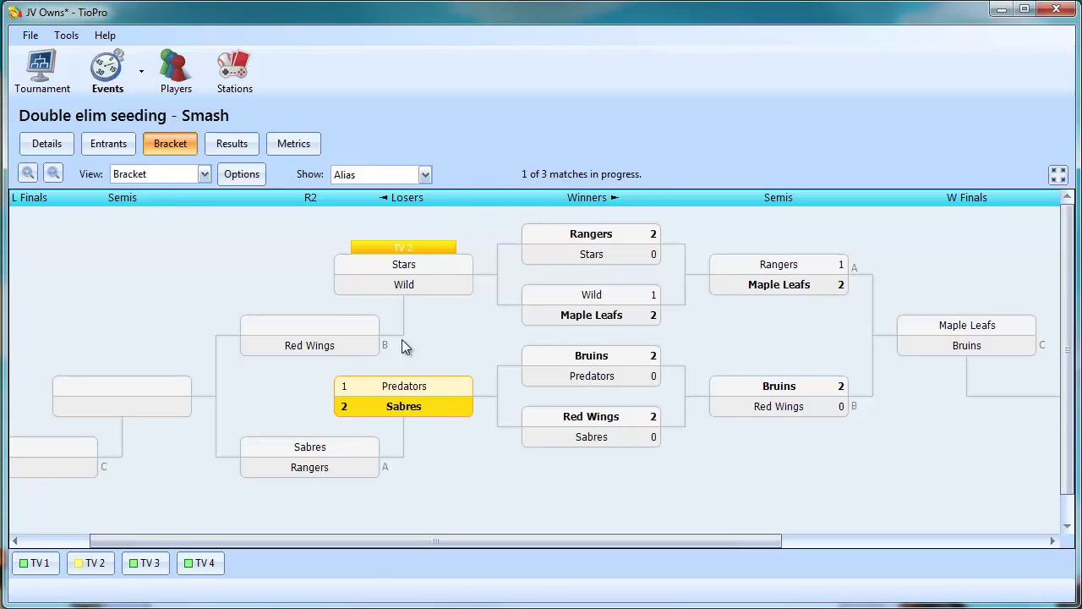
{"action": "key", "text": "Up"}
{"action": "key", "text": "Down"}
{"action": "key", "text": "Up"}
{"action": "key", "text": "Down"}
{"action": "key", "text": "Up"}
{"action": "key", "text": "Down"}
{"action": "key", "text": "Up"}
{"action": "key", "text": "Down"}
{"action": "key", "text": "Up"}
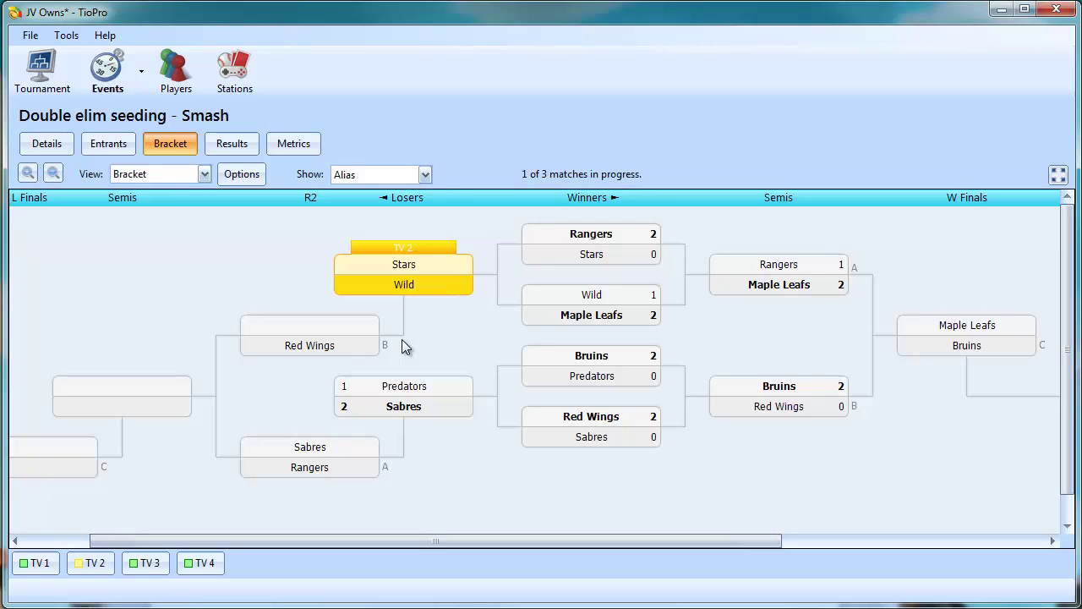
- Clear the Predators vs Sabres result and record the score as Predators 2, Sabres 1
{"action": "key", "text": "Down"}
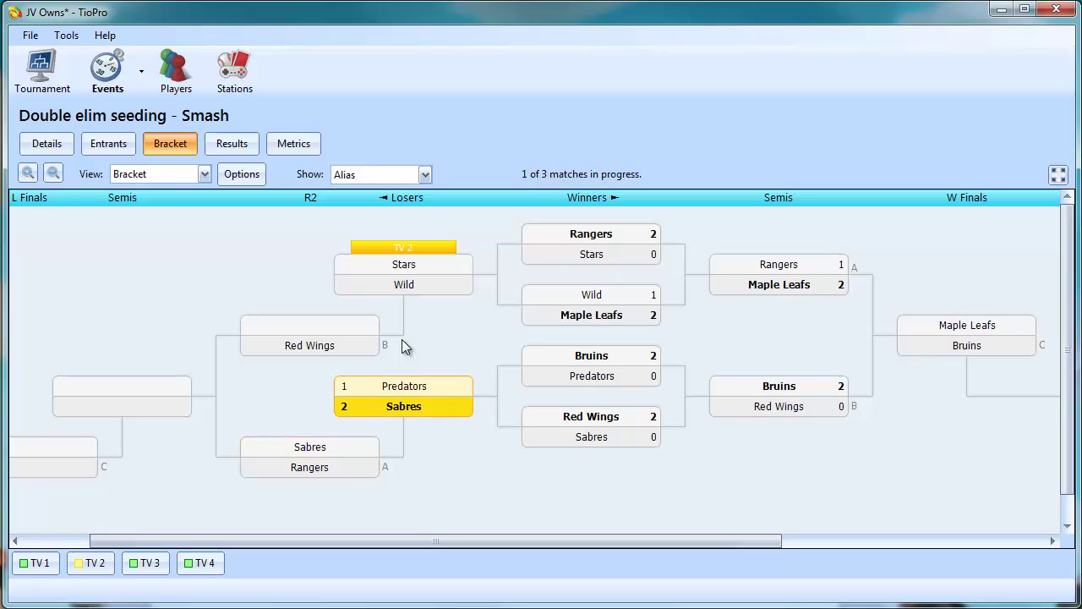
{"action": "key", "text": "Delete"}
{"action": "key", "text": "Return"}
{"action": "type", "text": "2"}
{"action": "key", "text": "Tab"}
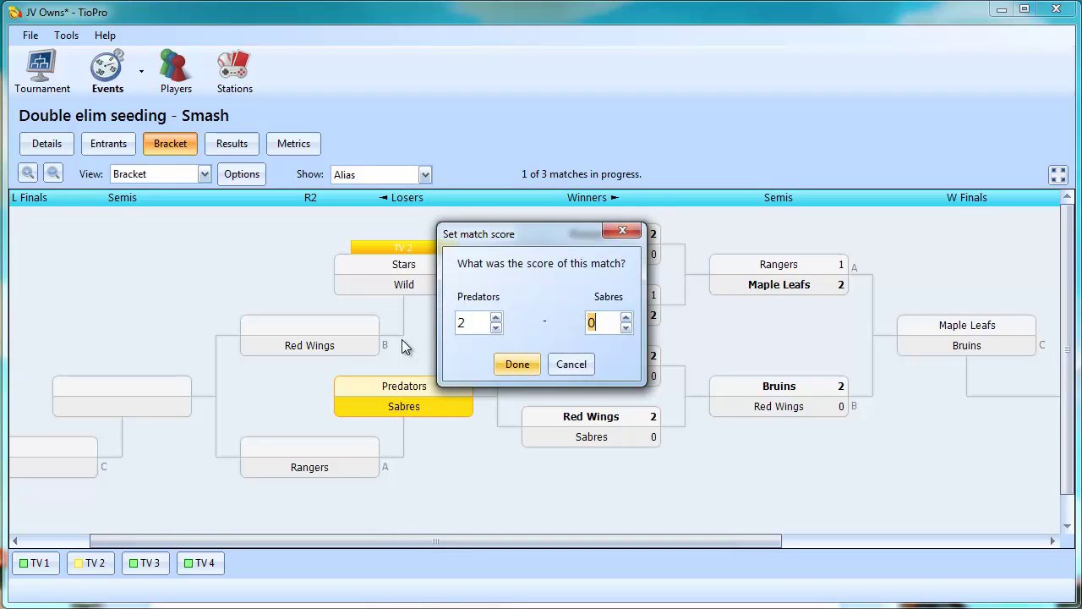
{"action": "type", "text": "1"}
{"action": "key", "text": "Return"}
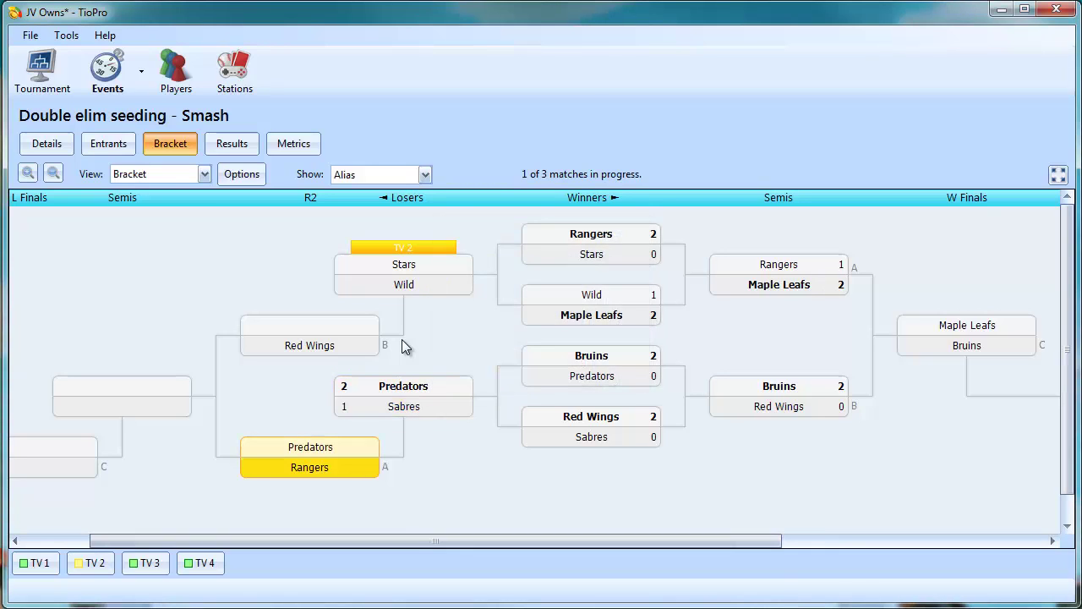
{"action": "key", "text": "Up"}
{"action": "key", "text": "Right"}
{"action": "key", "text": "Right"}
{"action": "key", "text": "Down"}
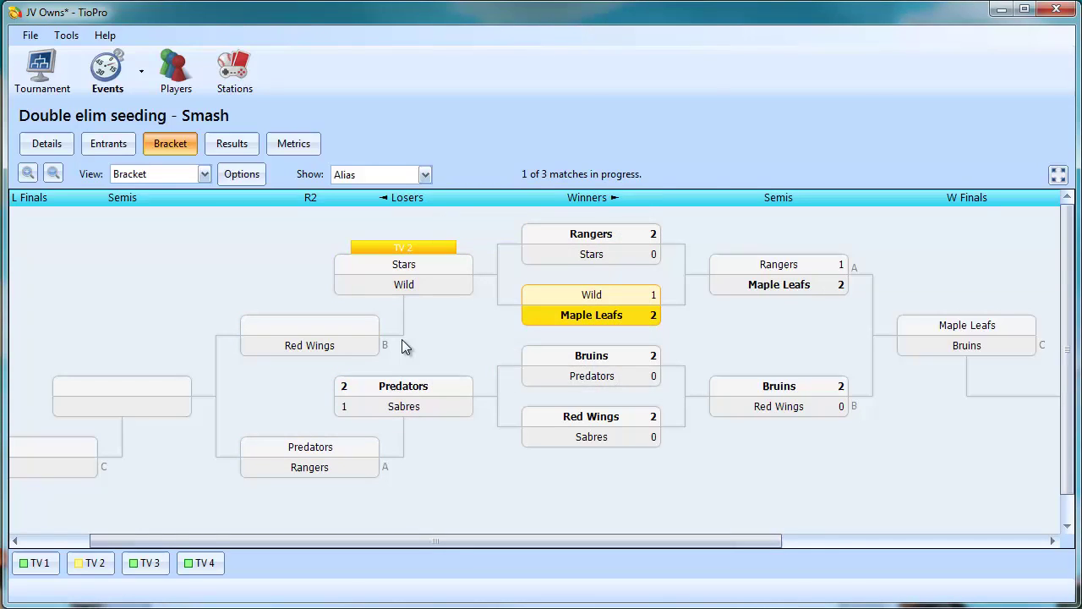
{"action": "key", "text": "Down"}
{"action": "key", "text": "Right"}
{"action": "key", "text": "Right"}
{"action": "key", "text": "Right"}
{"action": "key", "text": "Left"}
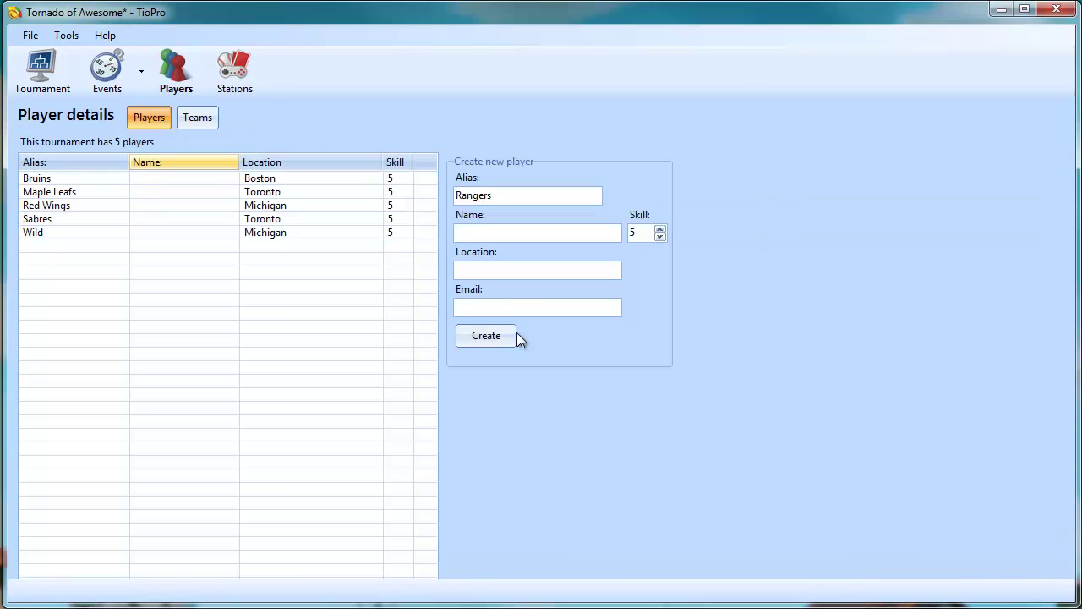
- Create the player Rangers with location Boston and the player Predators with location Nashville
{"action": "type", "text": "Boston"}
{"action": "left_click", "coordinate": [516, 333]}
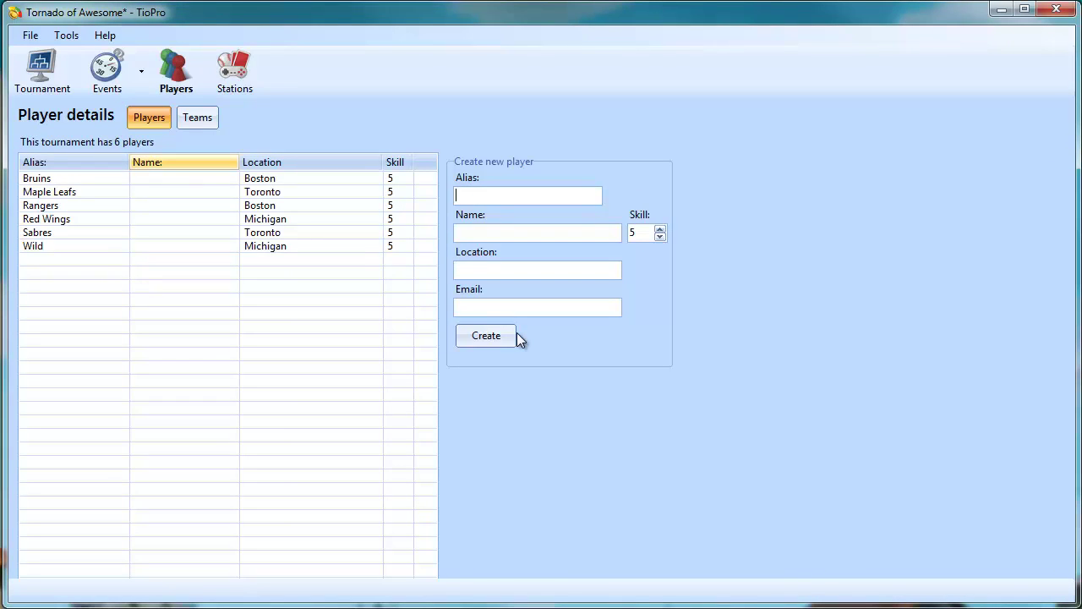
{"action": "type", "text": "Predators"}
{"action": "key", "text": "Tab"}
{"action": "key", "text": "Tab"}
{"action": "key", "text": "Tab"}
{"action": "type", "text": "Nashville"}
{"action": "key", "text": "Return"}
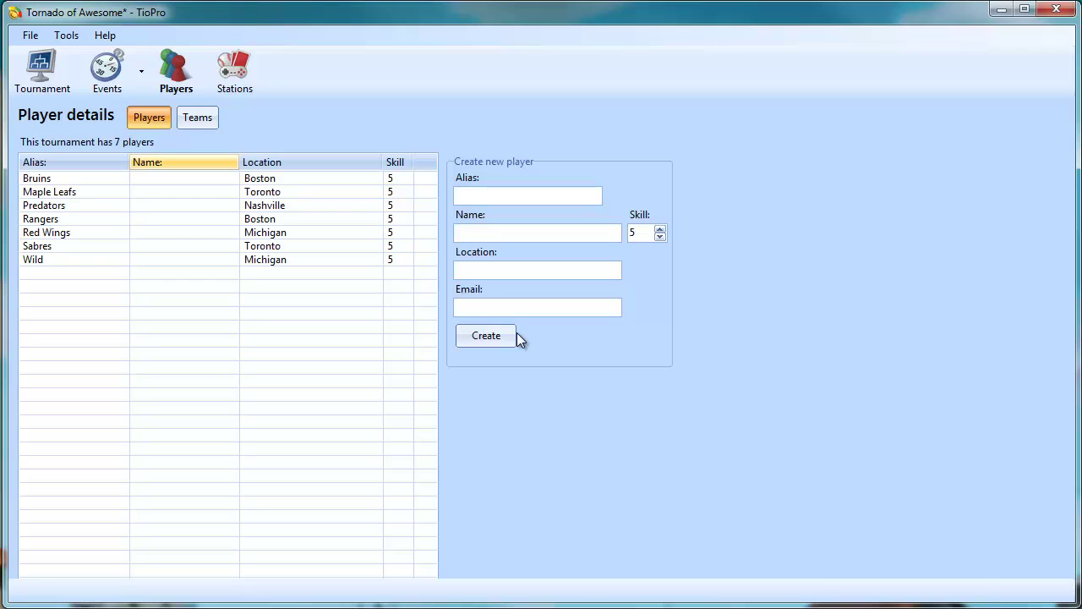
- Create the player Stars with location Nashville
{"action": "type", "text": "Stars"}
{"action": "key", "text": "Tab"}
{"action": "key", "text": "Tab"}
{"action": "key", "text": "Tab"}
{"action": "type", "text": "Nashville"}
{"action": "key", "text": "Return"}
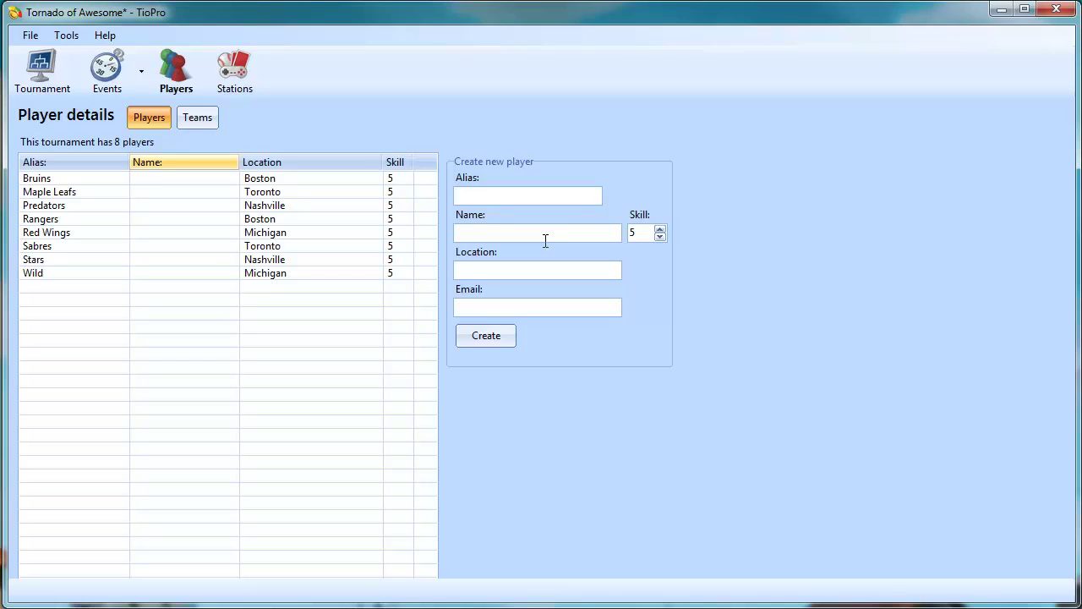
- Examine the player details of Wild, Red Wings and Predators
{"action": "left_click", "coordinate": [276, 276]}
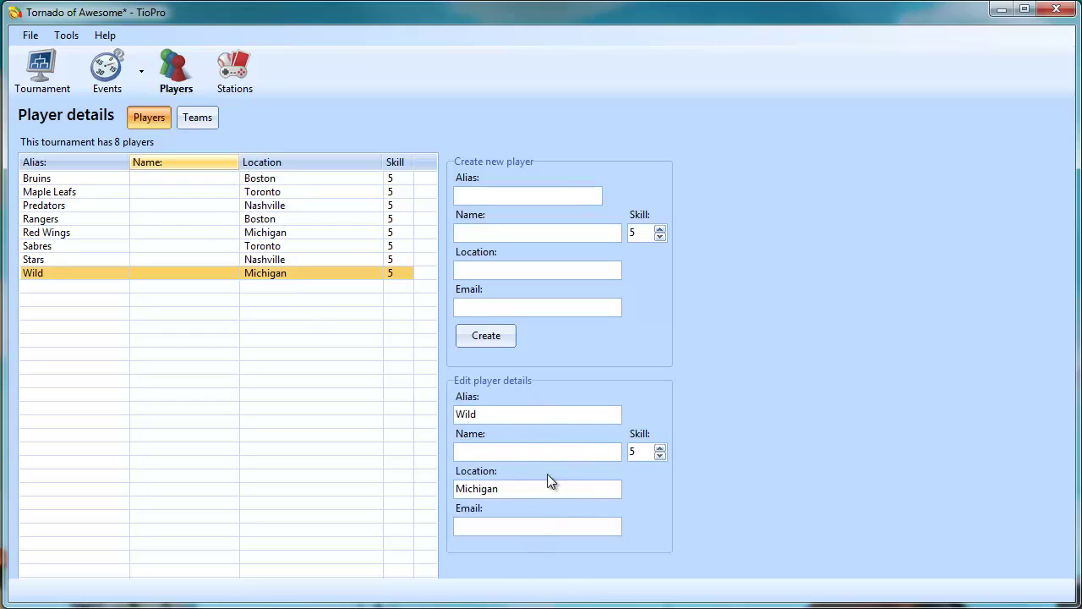
{"action": "left_click", "coordinate": [267, 233]}
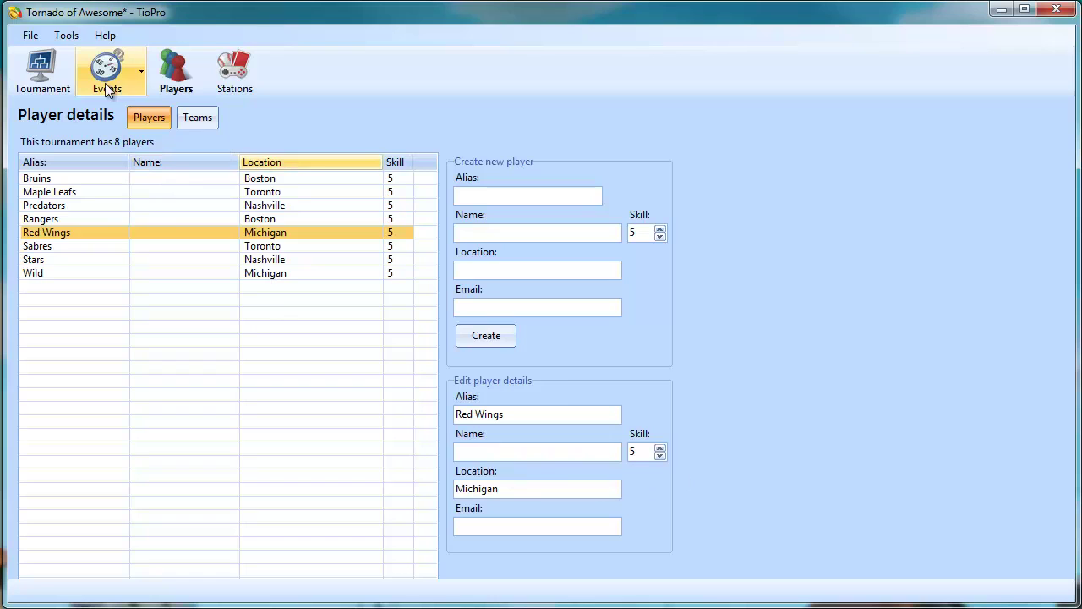
{"action": "left_click", "coordinate": [173, 209]}
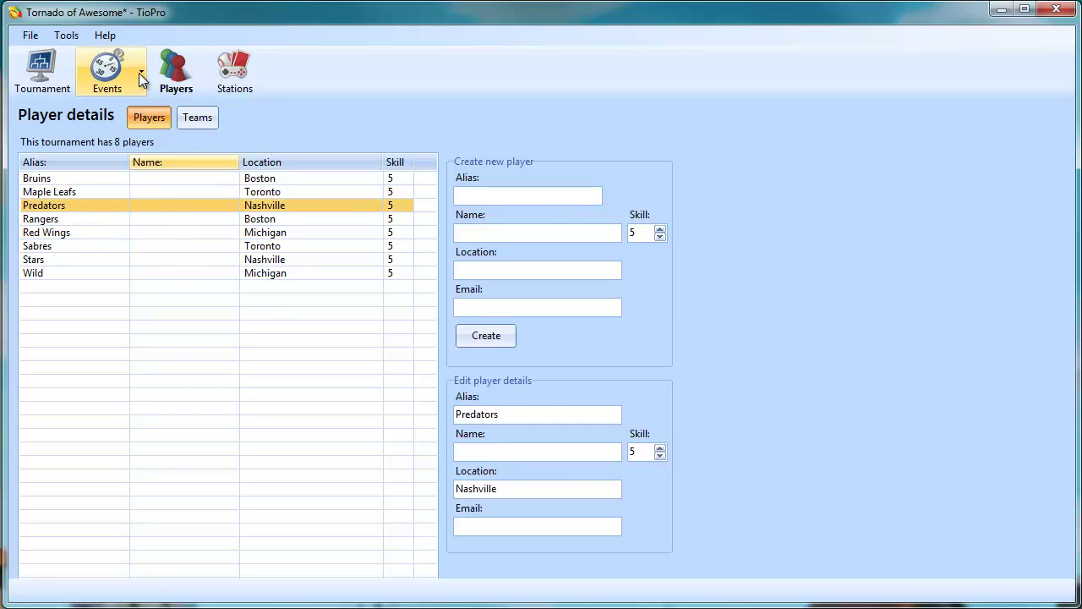
- Open the Double elim seeding - Smash event
{"action": "left_click", "coordinate": [139, 73]}
{"action": "left_click", "coordinate": [148, 128]}
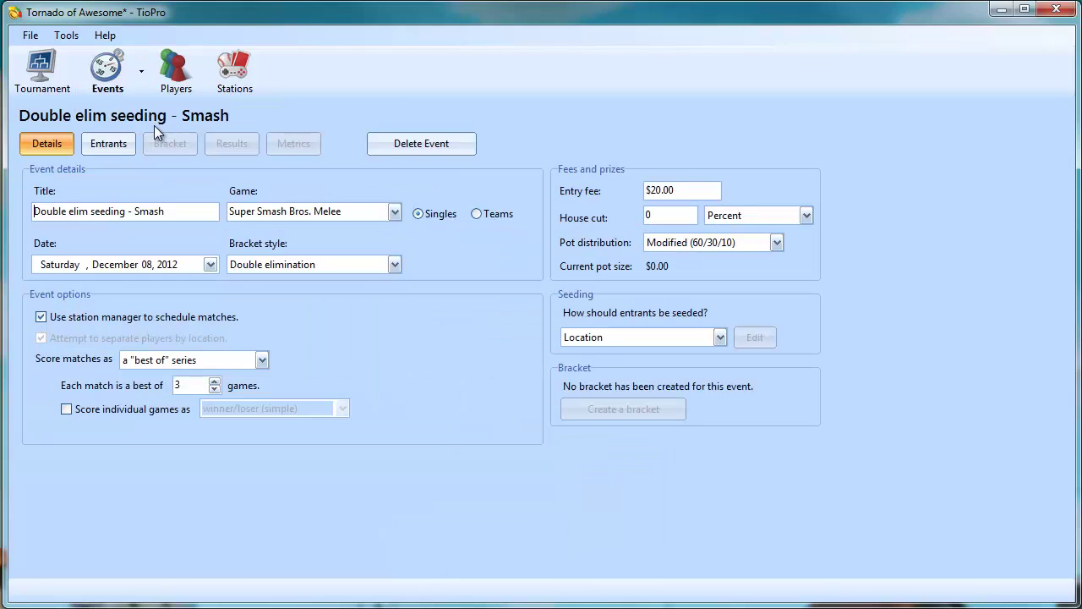
- Enter all eight registered players, from Bruins to Wild, in the event and create its bracket
{"action": "left_click", "coordinate": [114, 146]}
{"action": "left_click", "coordinate": [95, 208]}
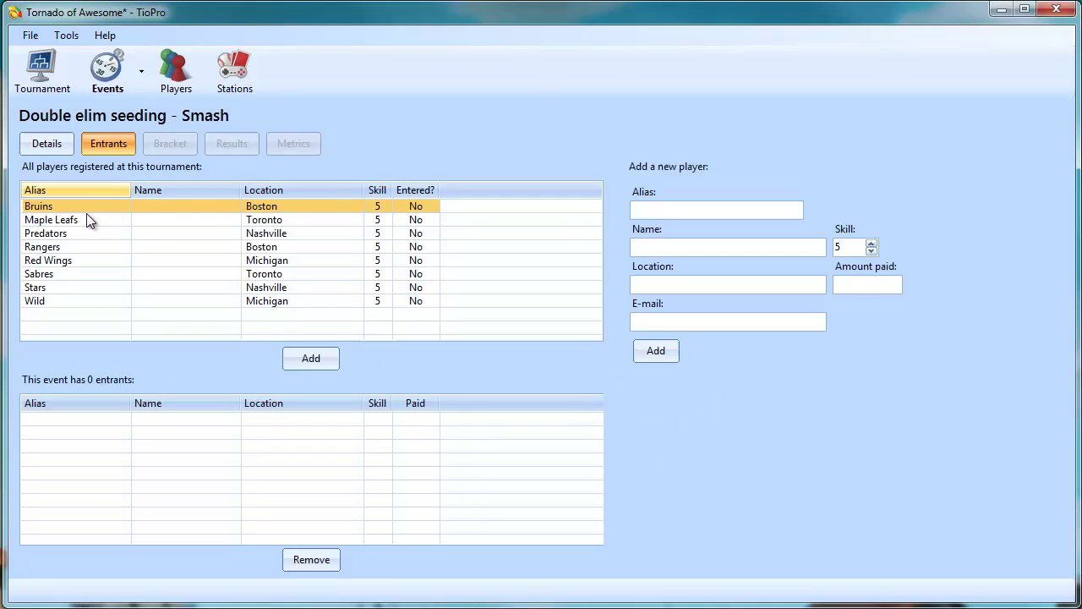
{"action": "left_click_drag", "start_coordinate": [89, 209], "coordinate": [106, 300]}
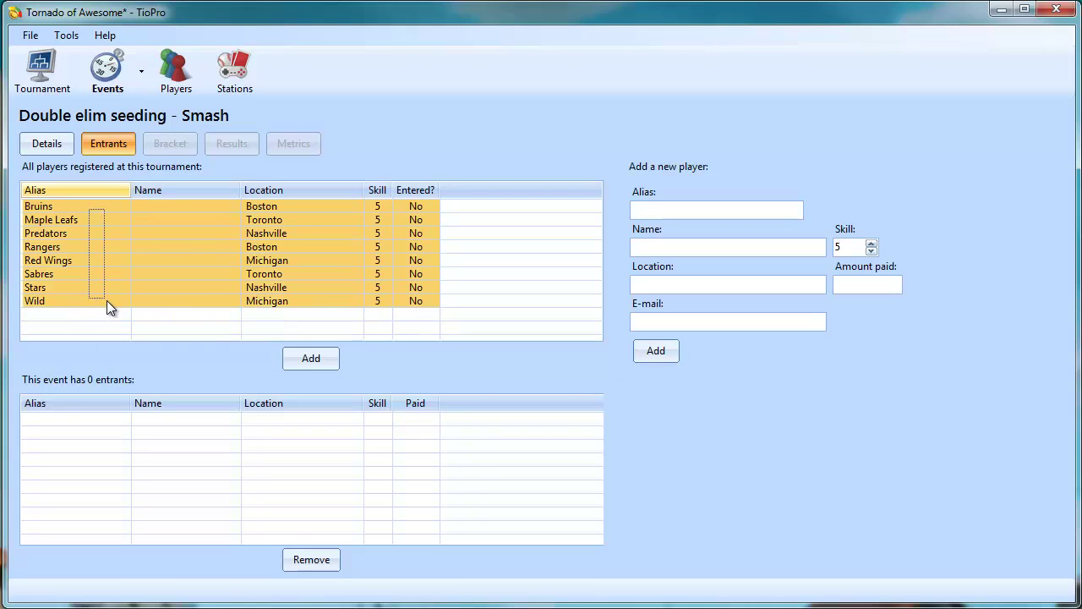
{"action": "left_click", "coordinate": [304, 361]}
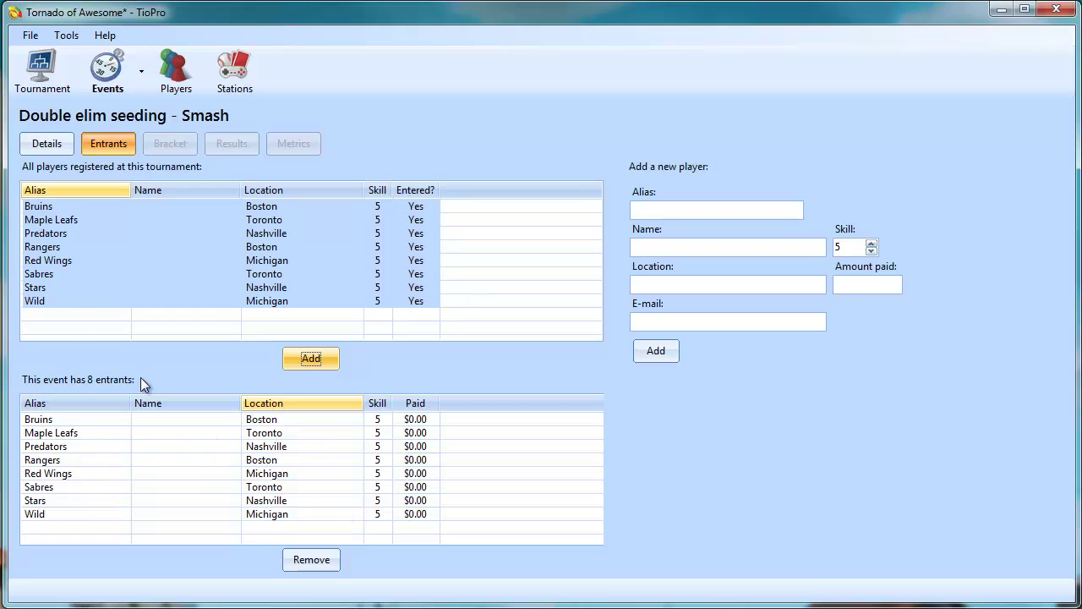
{"action": "left_click", "coordinate": [54, 145]}
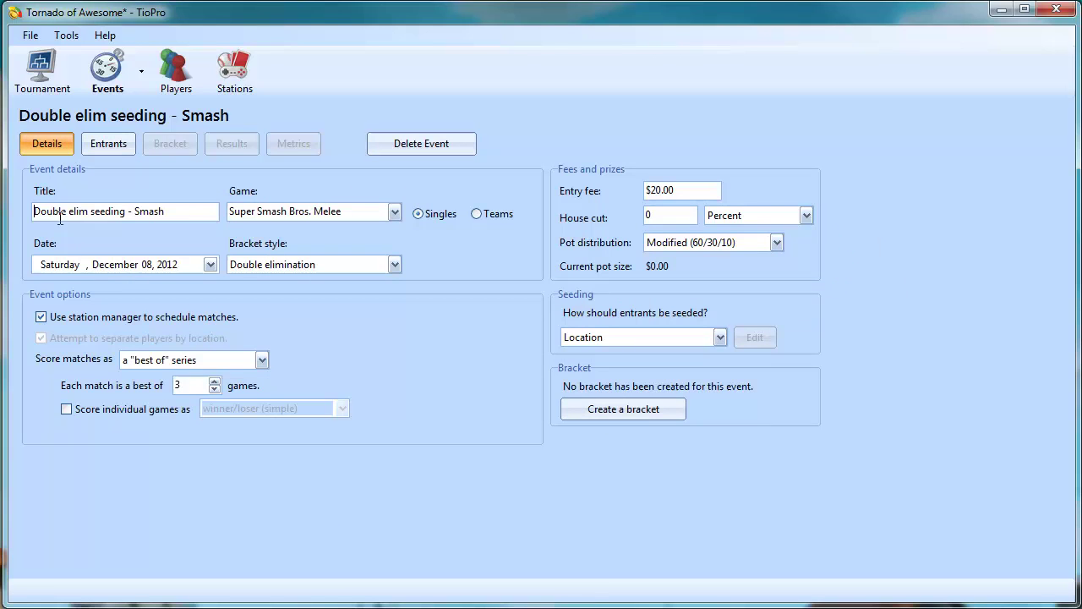
{"action": "left_click", "coordinate": [651, 414]}
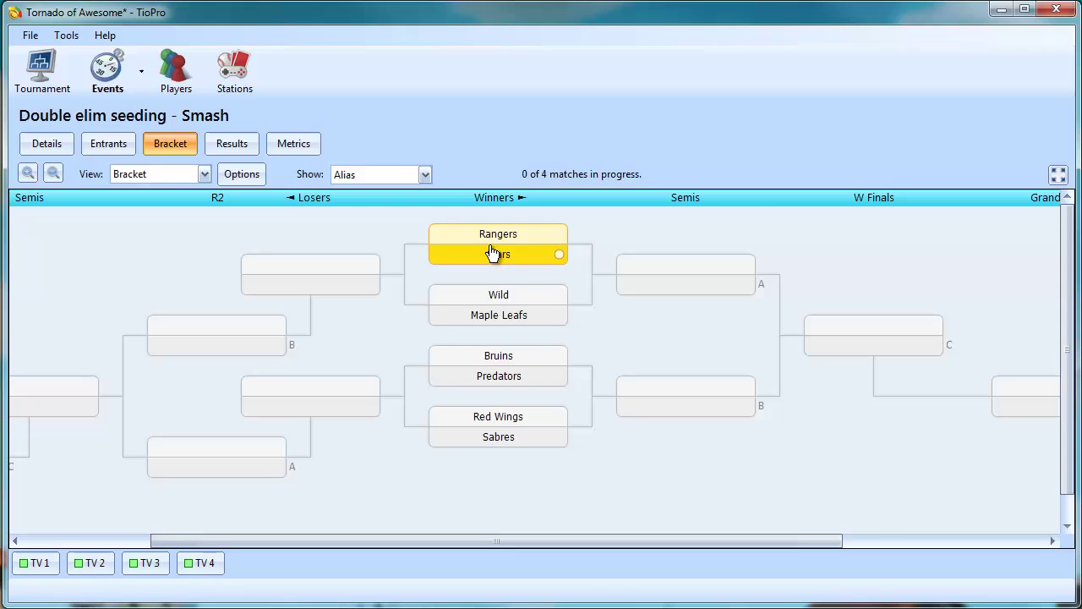
- Schedule the winners round 1 matches: Rangers vs Stars on TV 1 and Wild vs Maple Leafs on TV 2
{"action": "left_click", "coordinate": [493, 253]}
{"action": "left_click", "coordinate": [642, 284]}
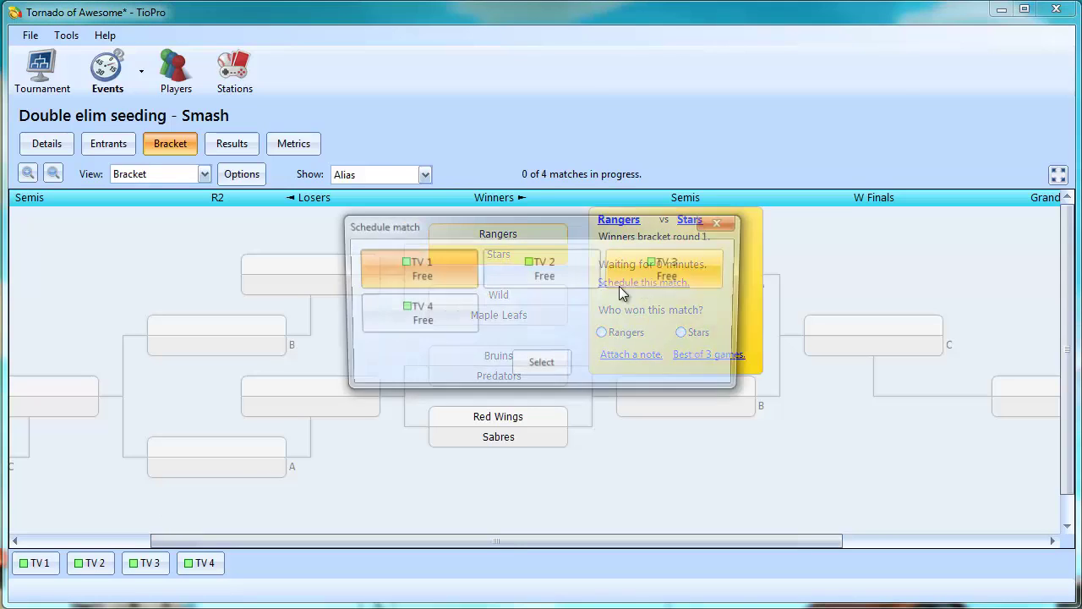
{"action": "double_click", "coordinate": [410, 286]}
{"action": "left_click", "coordinate": [505, 313]}
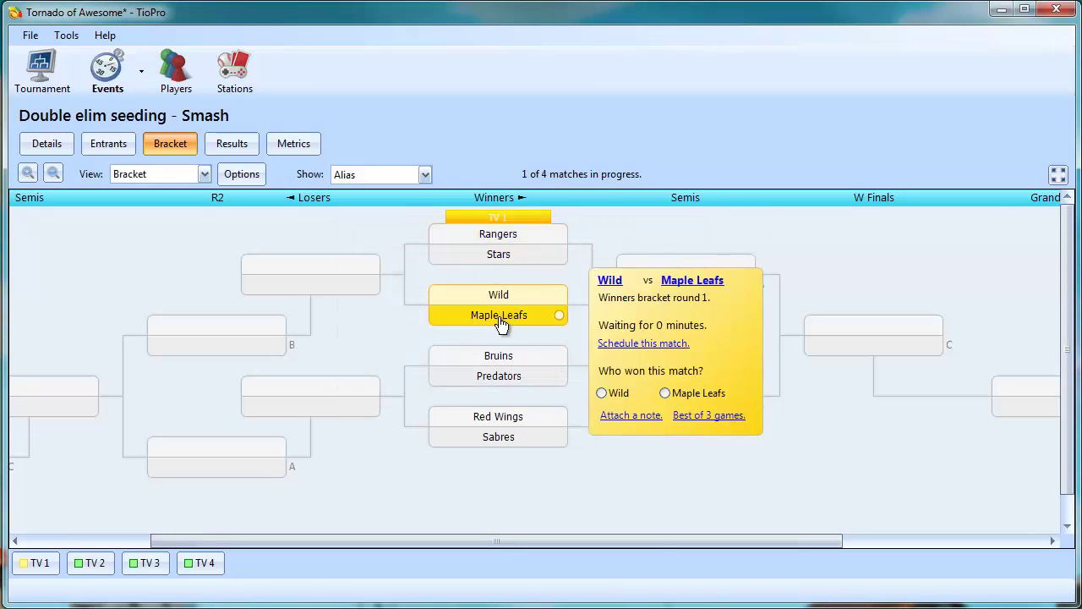
{"action": "left_click", "coordinate": [654, 341]}
{"action": "left_click", "coordinate": [547, 281]}
{"action": "left_click", "coordinate": [536, 364]}
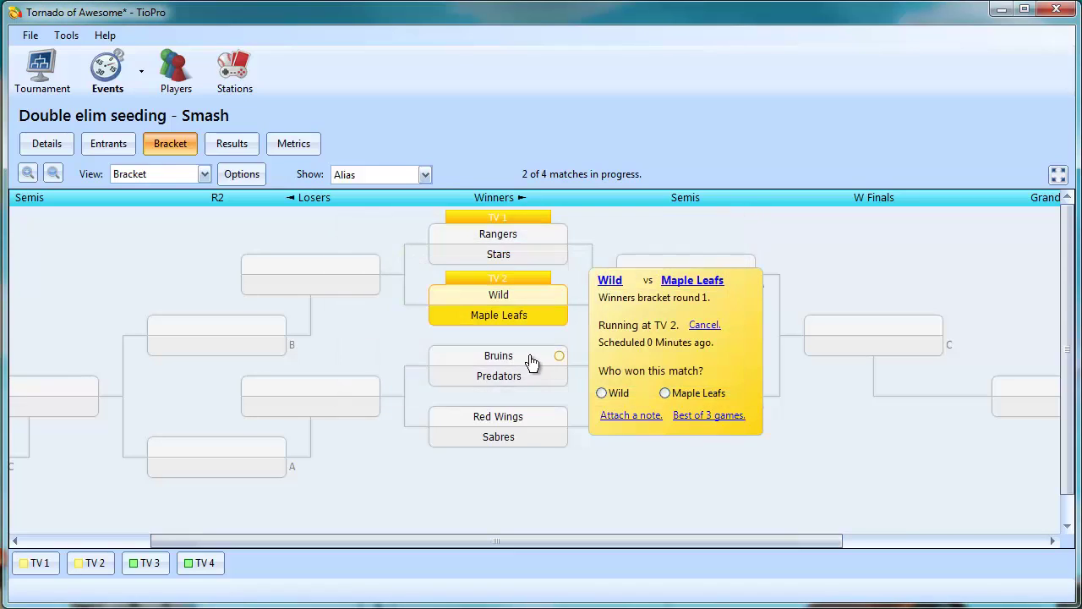
- Schedule the winners round 1 matches Bruins vs Predators on TV 3 and Red Wings vs Sabres on TV 4
{"action": "mouse_move", "coordinate": [516, 359]}
{"action": "left_click", "coordinate": [667, 404]}
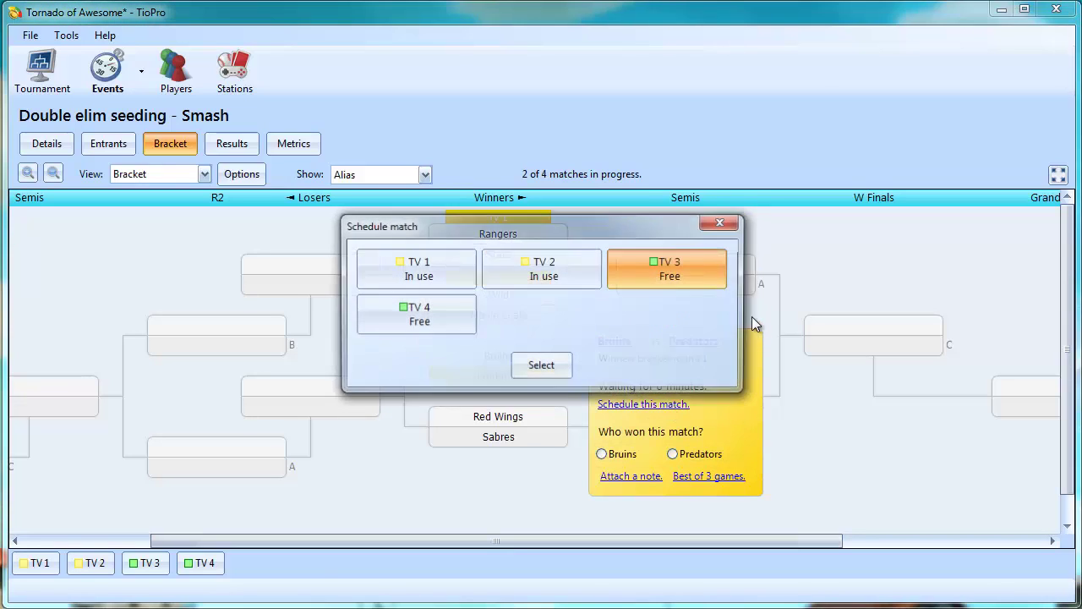
{"action": "left_click", "coordinate": [702, 287]}
{"action": "left_click", "coordinate": [536, 363]}
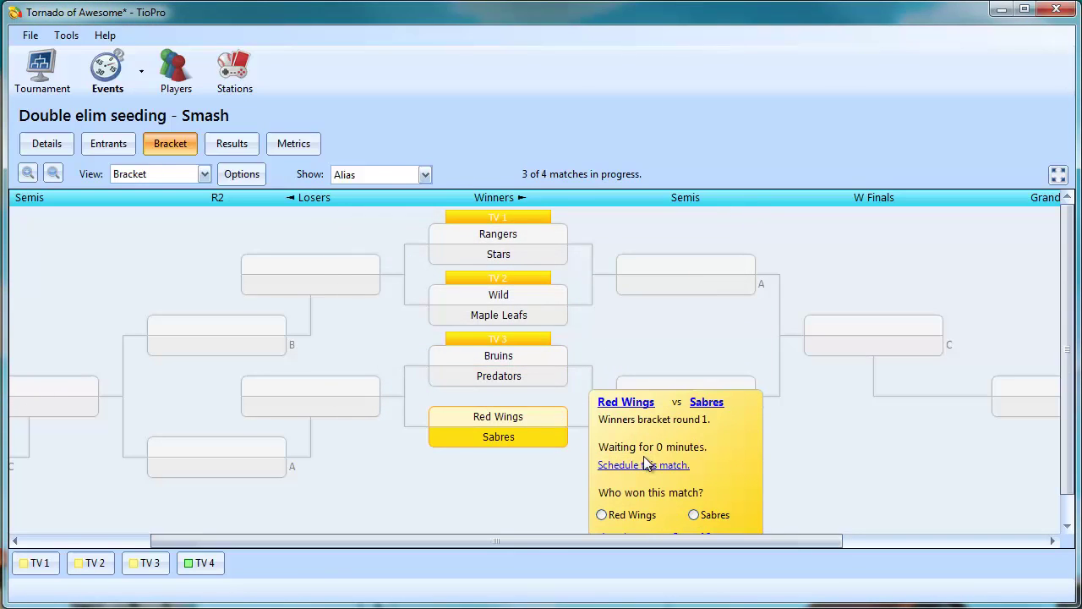
{"action": "left_click", "coordinate": [642, 465]}
{"action": "left_click", "coordinate": [470, 326]}
{"action": "left_click", "coordinate": [536, 364]}
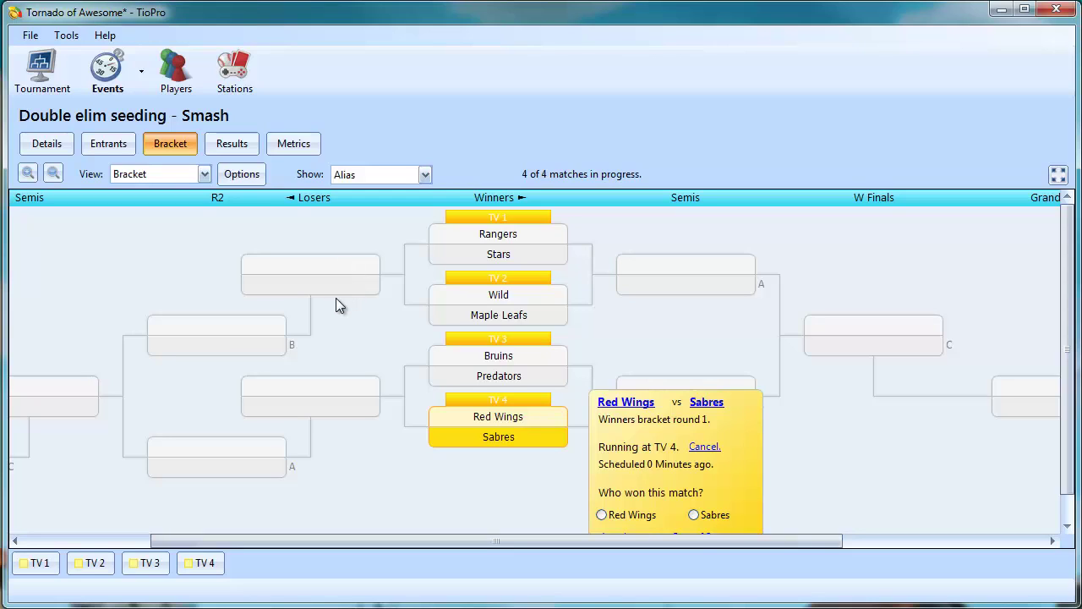
- Record winners round 1 results: Rangers beat Stars 2-0 and Maple Leafs beat Wild 2-1
{"action": "left_click", "coordinate": [512, 256]}
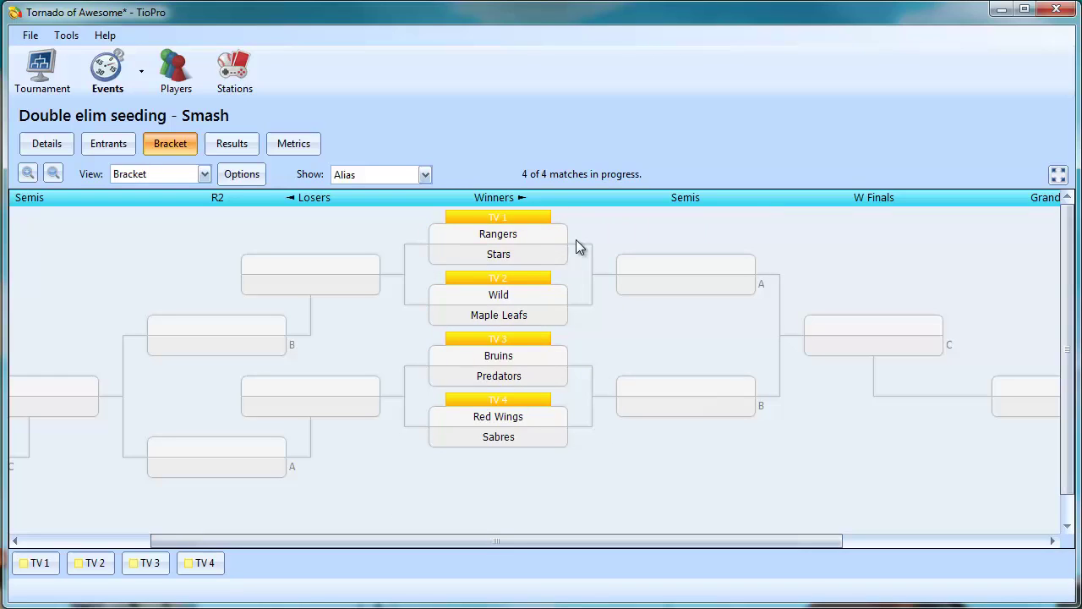
{"action": "left_click", "coordinate": [527, 234]}
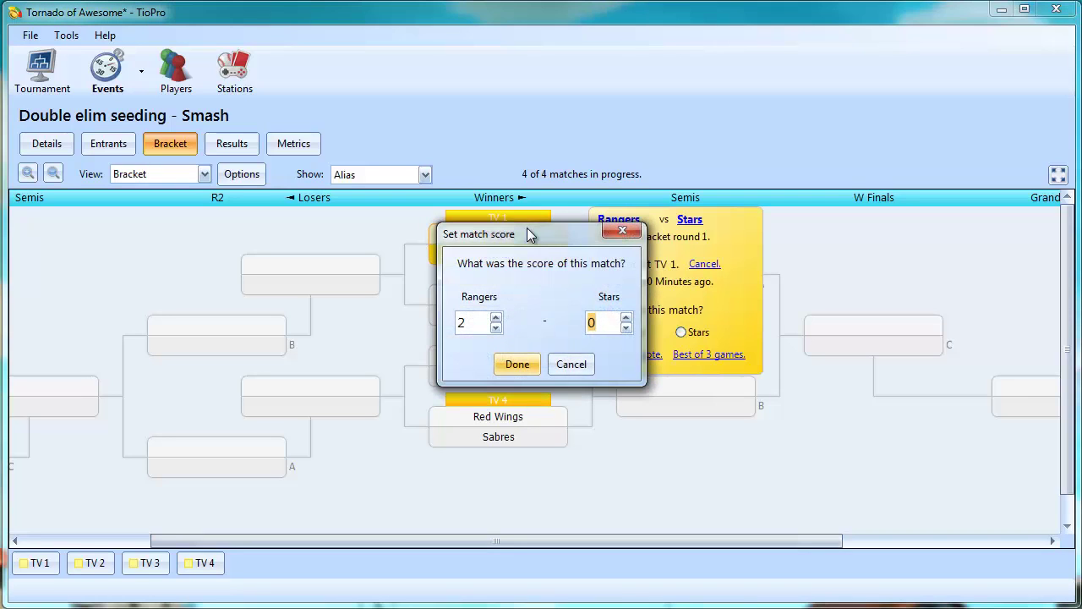
{"action": "left_click", "coordinate": [517, 365]}
{"action": "mouse_move", "coordinate": [517, 309]}
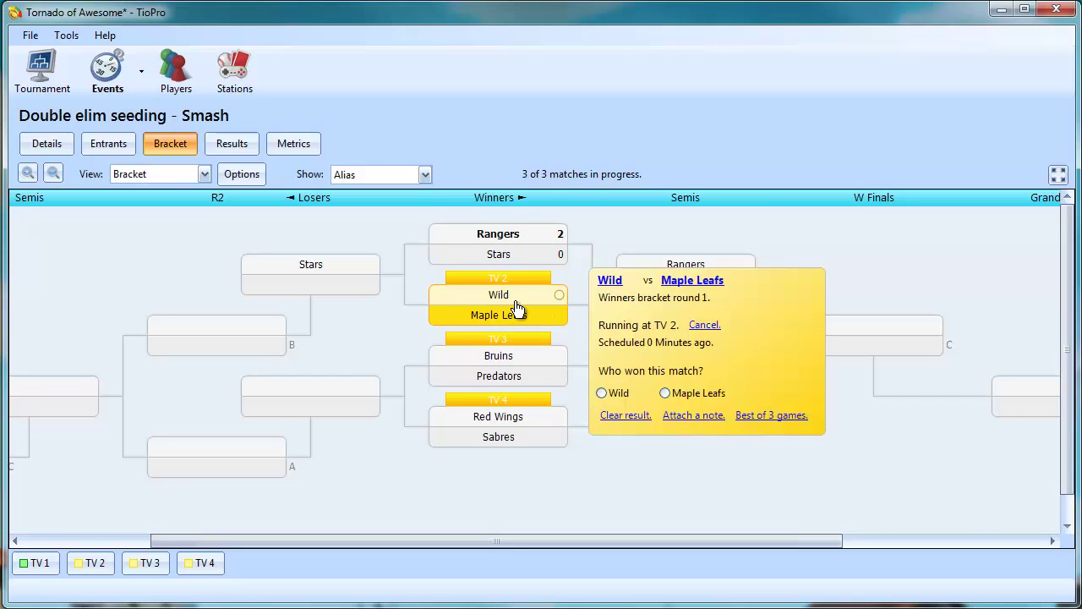
{"action": "left_click", "coordinate": [665, 393]}
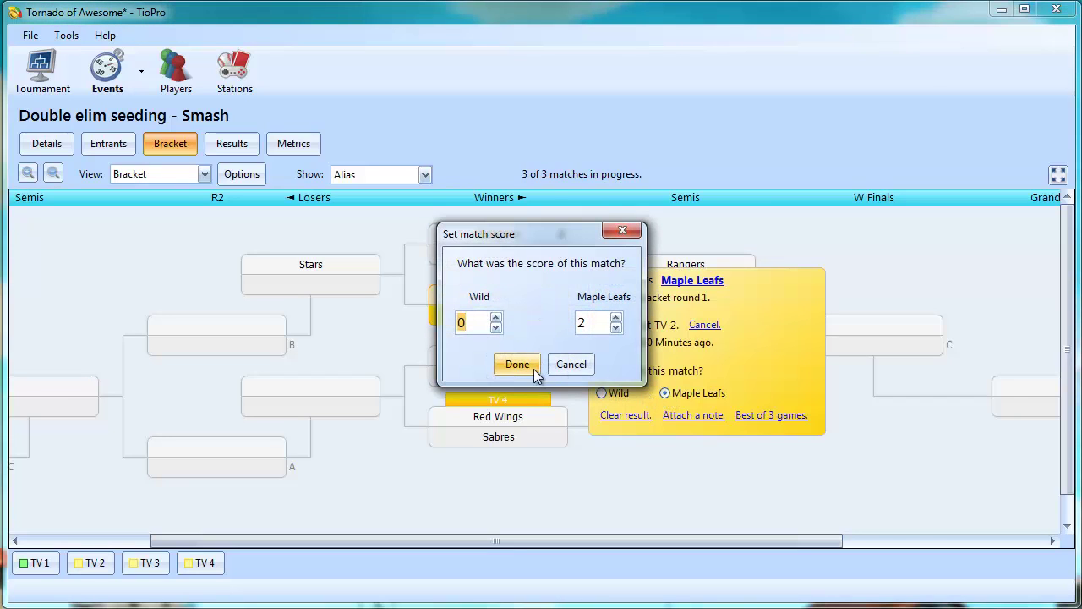
{"action": "left_click", "coordinate": [496, 318]}
{"action": "left_click", "coordinate": [516, 365]}
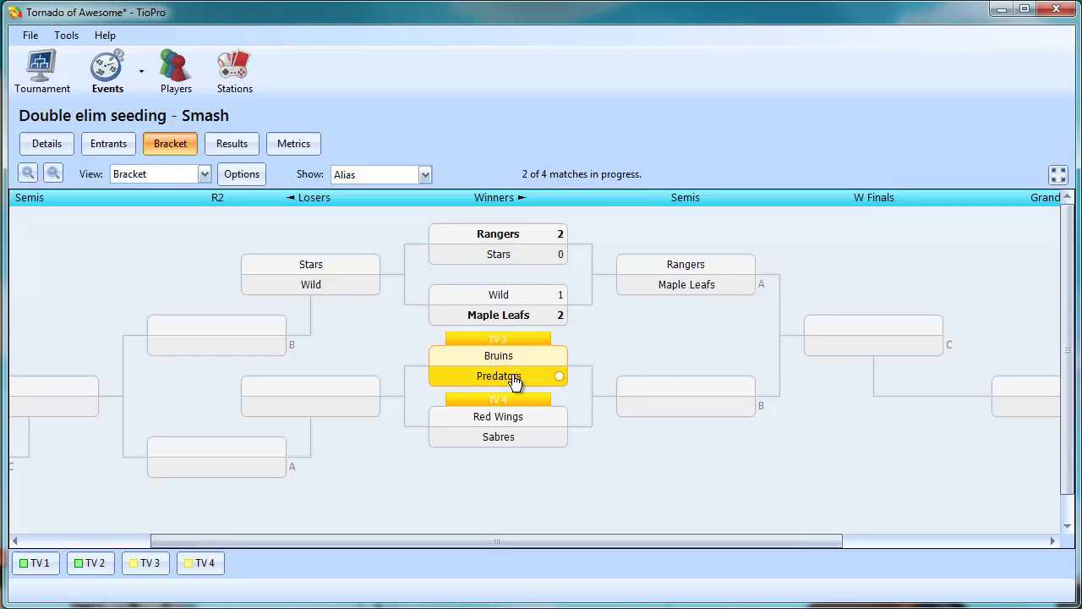
- Record winners round 1 results: Bruins beat Predators 2-0 and Red Wings beat Sabres 2-0
{"action": "mouse_move", "coordinate": [515, 382]}
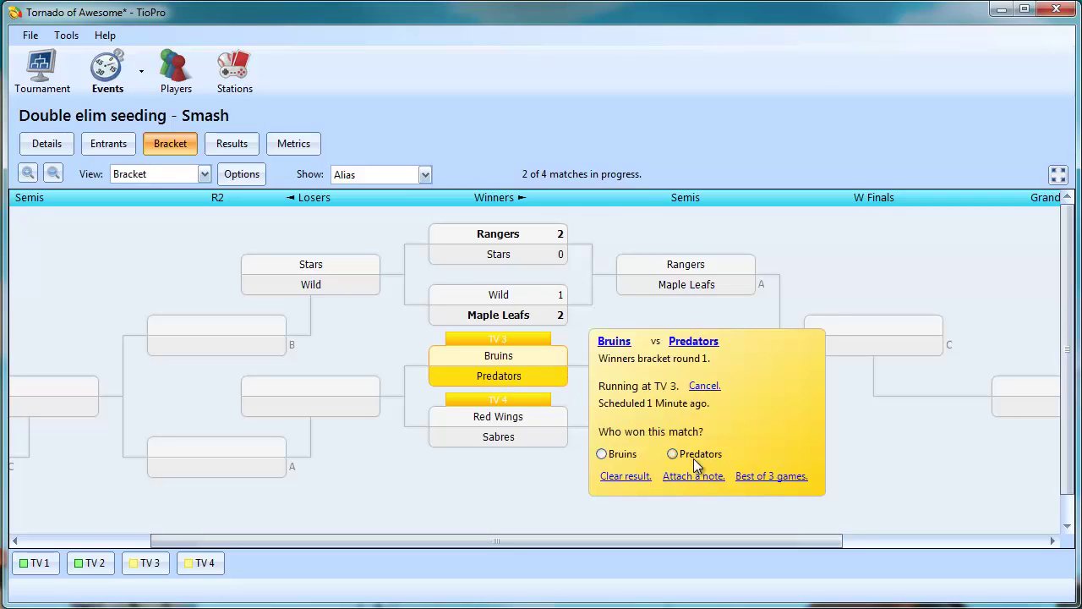
{"action": "left_click", "coordinate": [616, 456]}
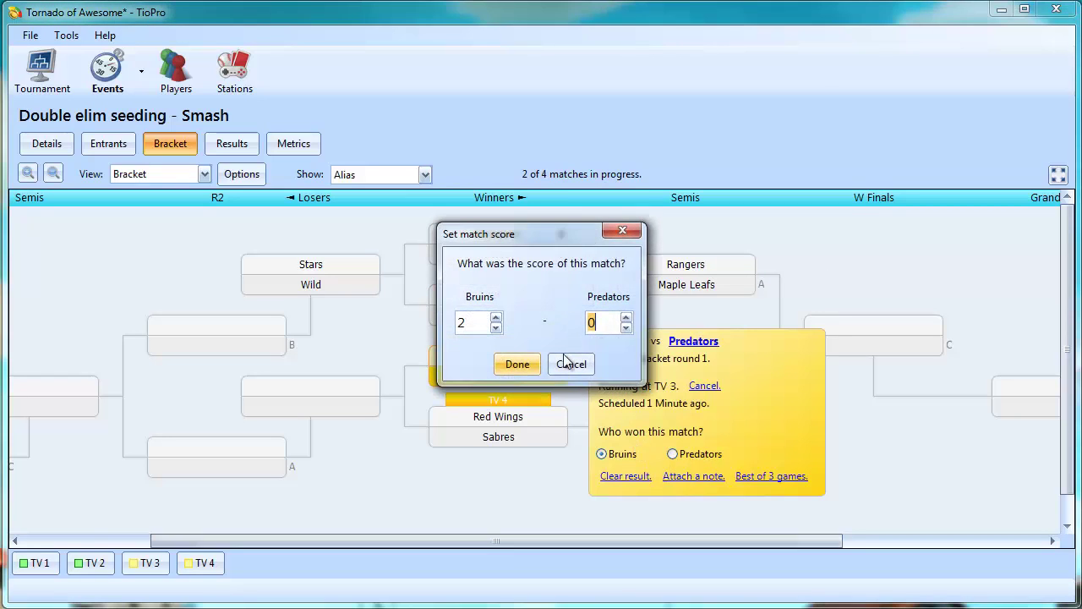
{"action": "left_click", "coordinate": [519, 363]}
{"action": "mouse_move", "coordinate": [524, 431]}
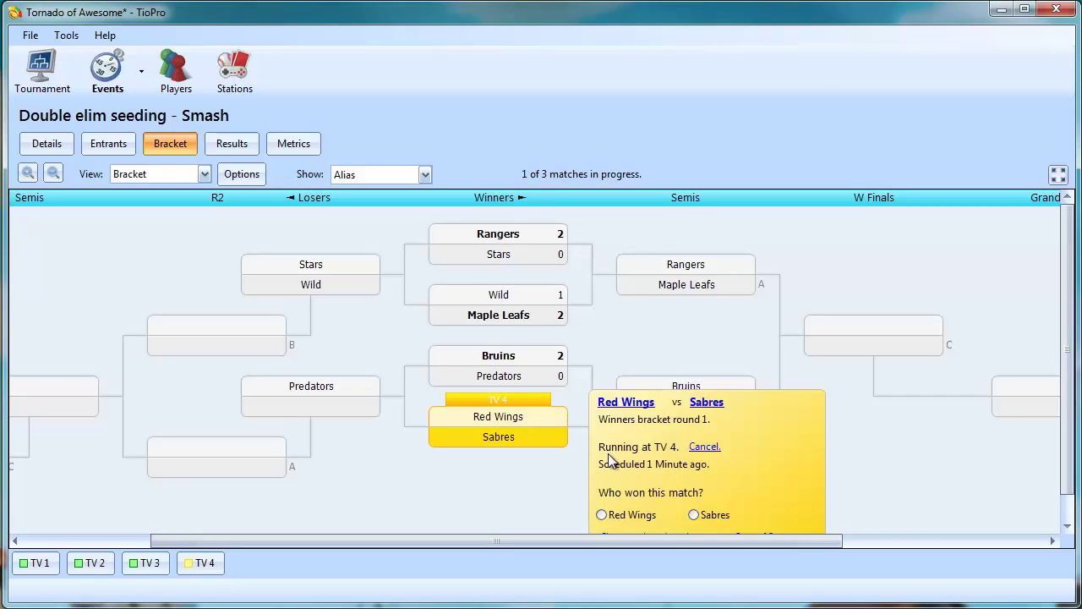
{"action": "left_click", "coordinate": [602, 514]}
{"action": "left_click", "coordinate": [517, 364]}
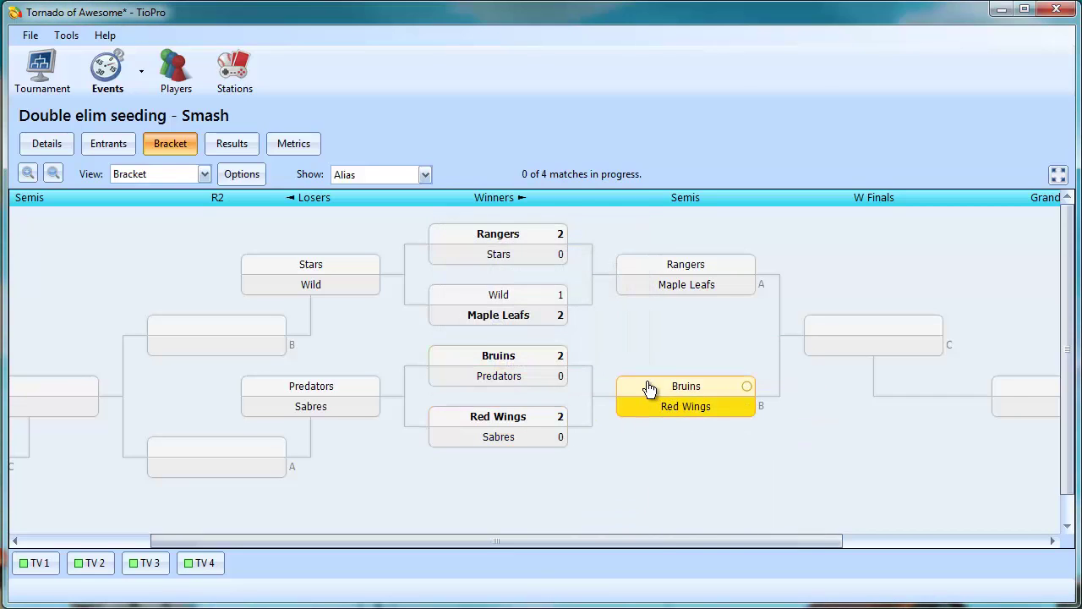
- Schedule the losers round 1 matches: Stars vs Wild on TV 2 and Predators vs Sabres on TV 3
{"action": "mouse_move", "coordinate": [315, 292]}
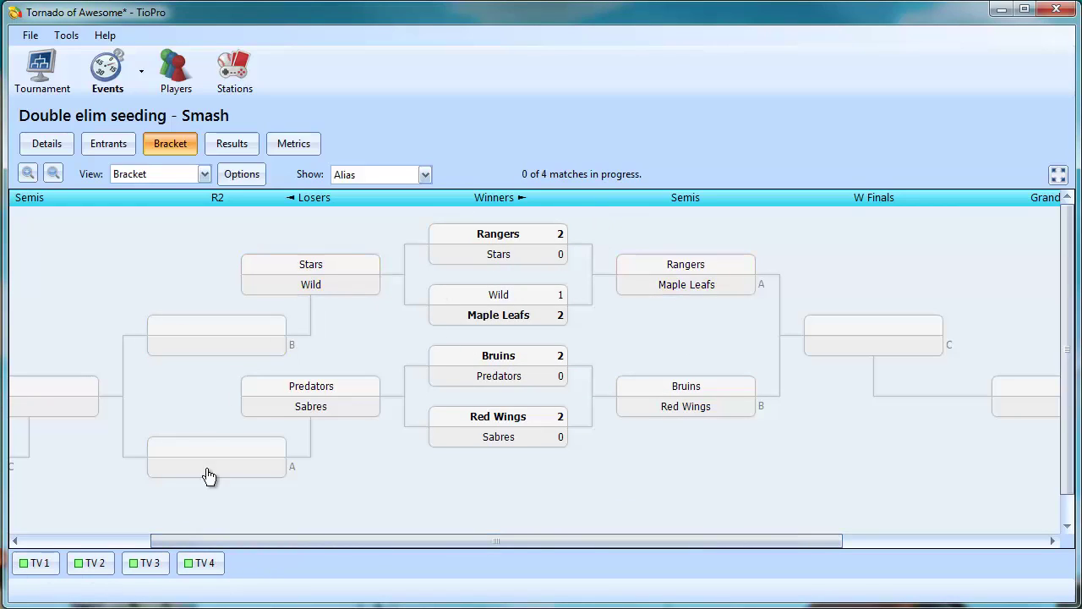
{"action": "left_click", "coordinate": [334, 302]}
{"action": "left_click", "coordinate": [109, 312]}
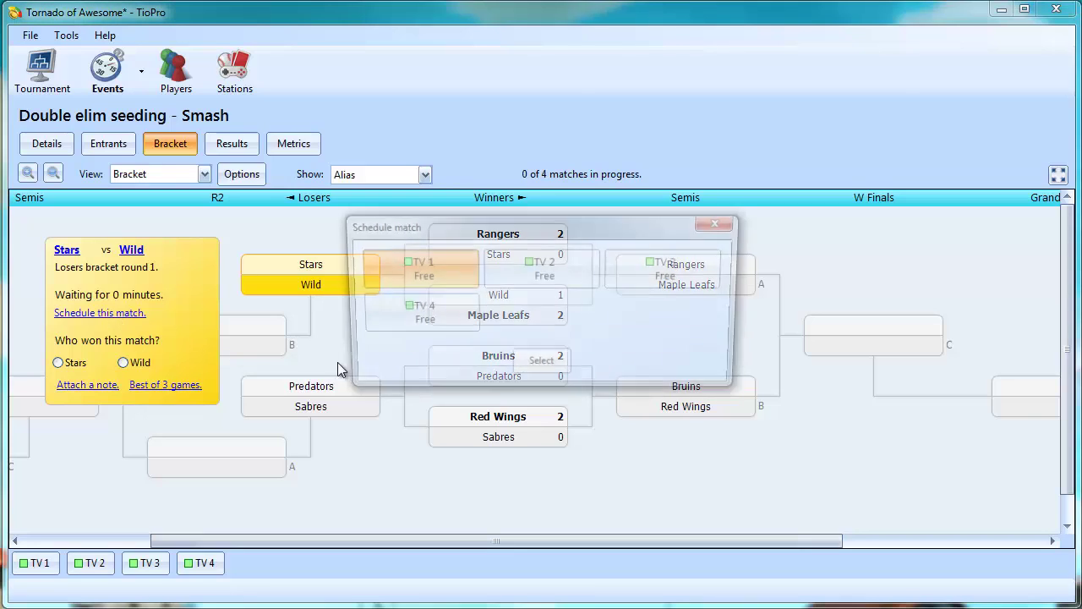
{"action": "left_click", "coordinate": [537, 283]}
{"action": "left_click", "coordinate": [541, 366]}
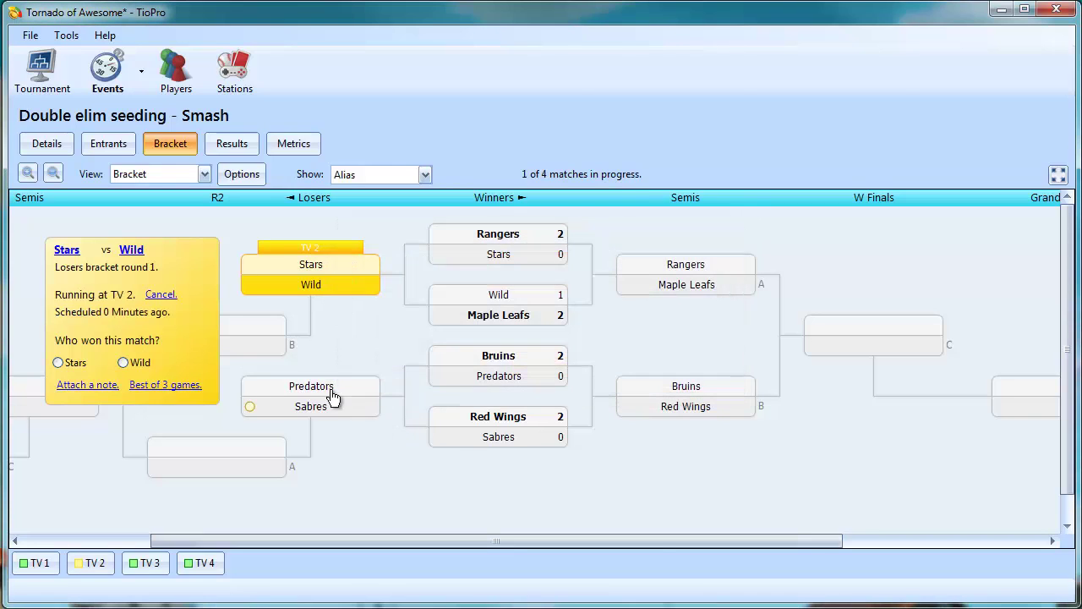
{"action": "left_click", "coordinate": [338, 397]}
{"action": "left_click", "coordinate": [81, 438]}
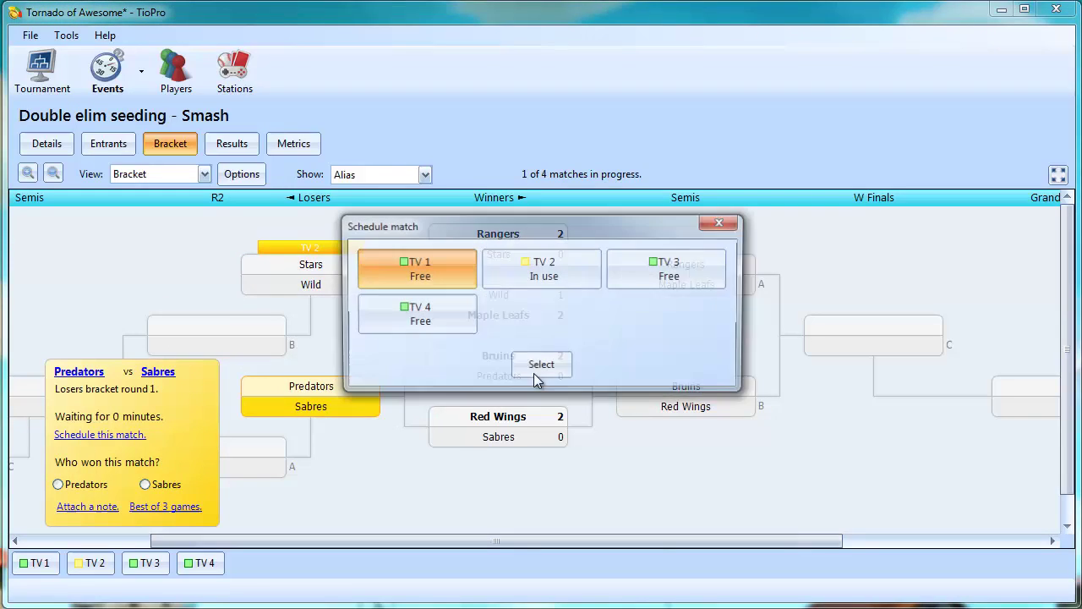
{"action": "left_click", "coordinate": [668, 275]}
{"action": "left_click", "coordinate": [541, 365]}
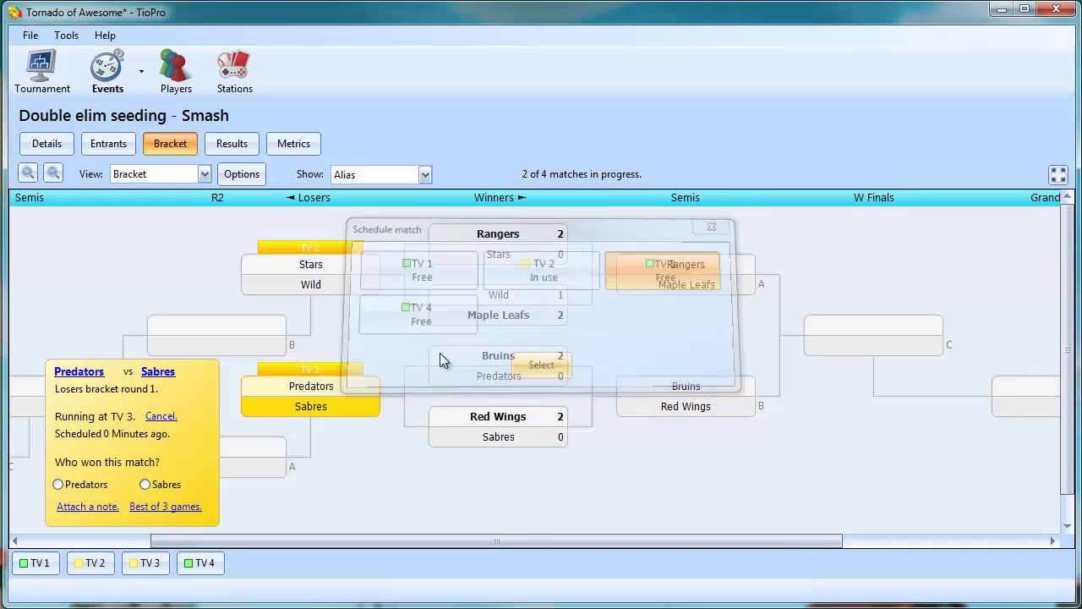
- Record losers round 1 results: Sabres beat Predators 2-0 and Stars beat Wild 2-0
{"action": "left_click", "coordinate": [287, 408]}
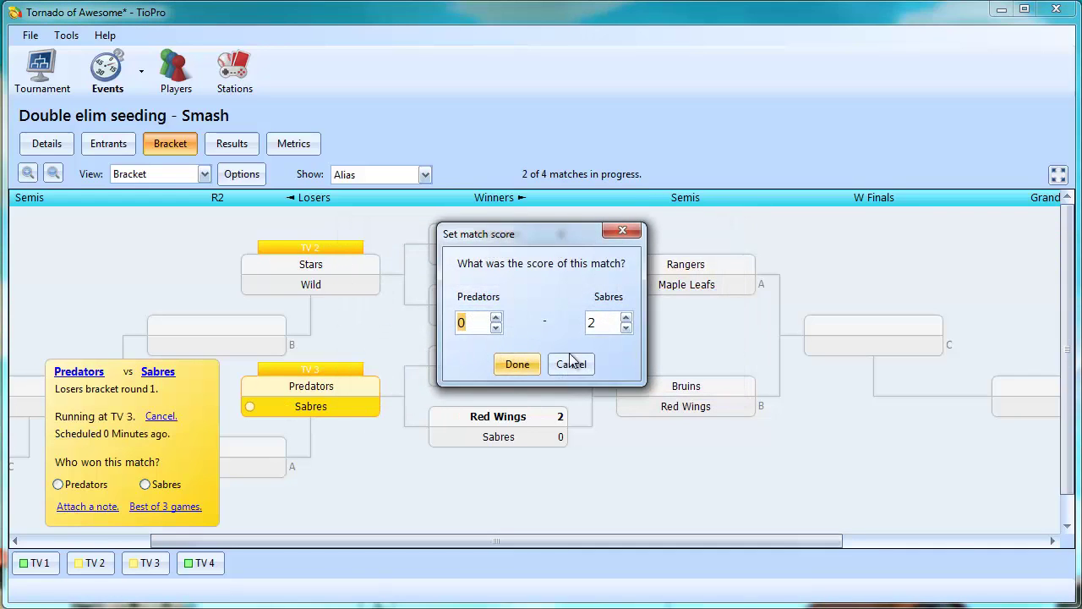
{"action": "left_click", "coordinate": [517, 364]}
{"action": "mouse_move", "coordinate": [353, 291]}
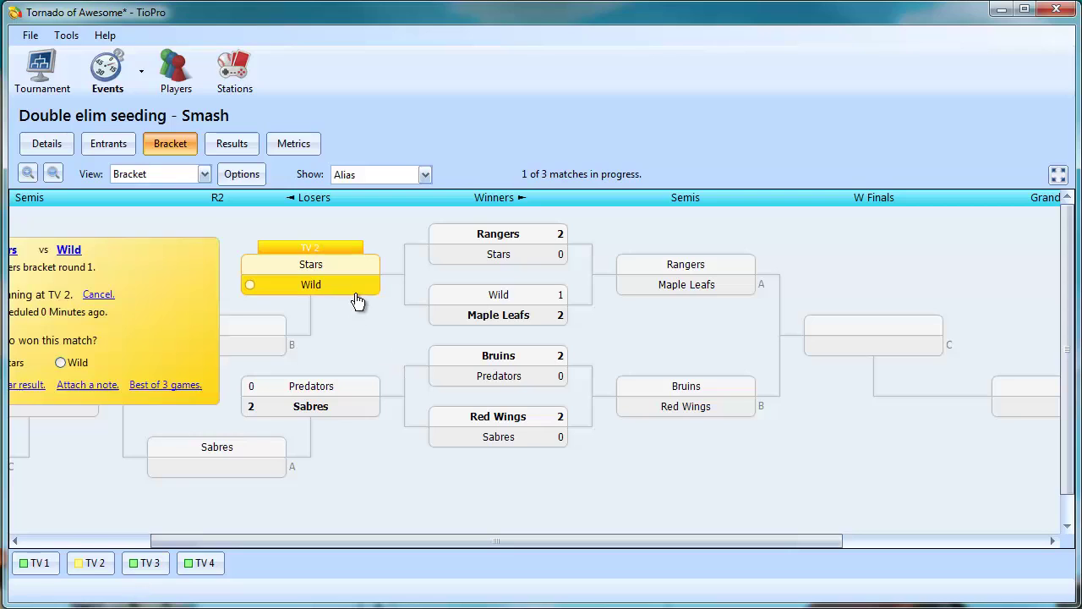
{"action": "left_click", "coordinate": [325, 272]}
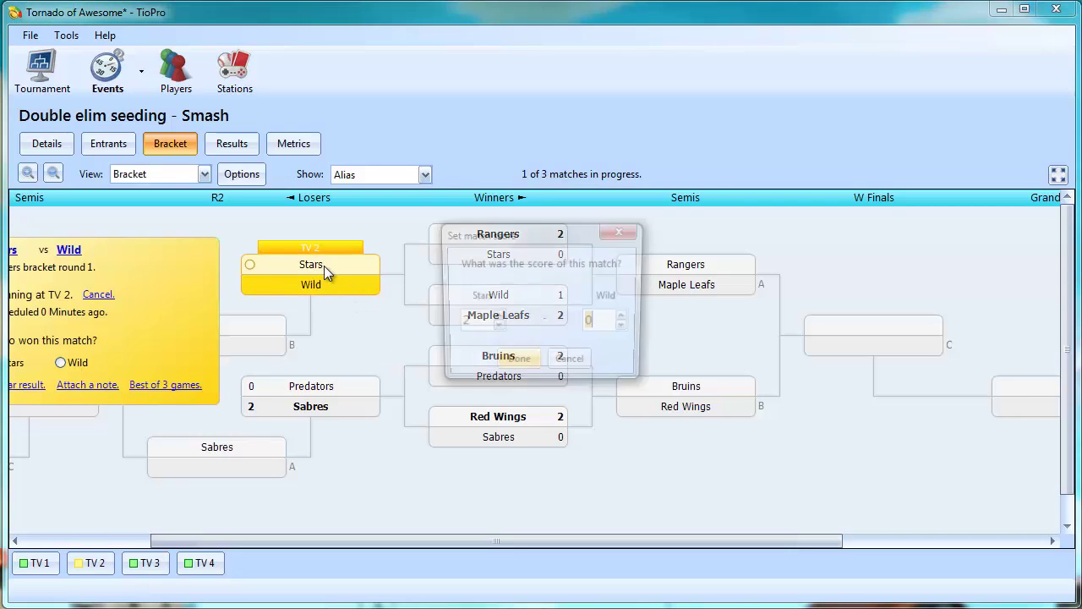
{"action": "left_click", "coordinate": [513, 364]}
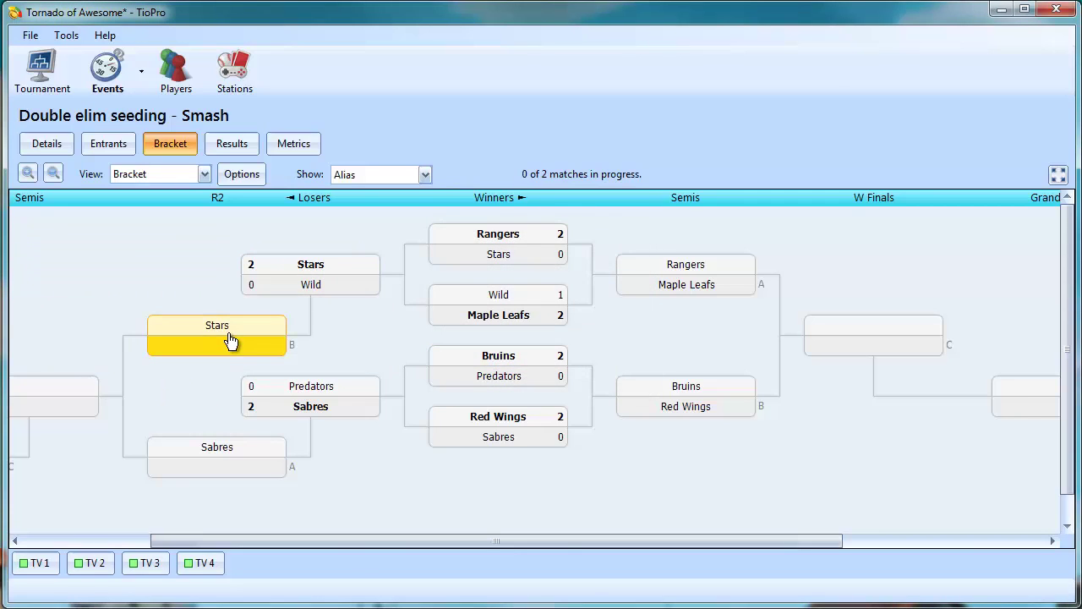
- Record the winners semifinal results: Rangers beat Maple Leafs 2-0 and Red Wings beat Bruins 2-0
{"action": "mouse_move", "coordinate": [726, 299]}
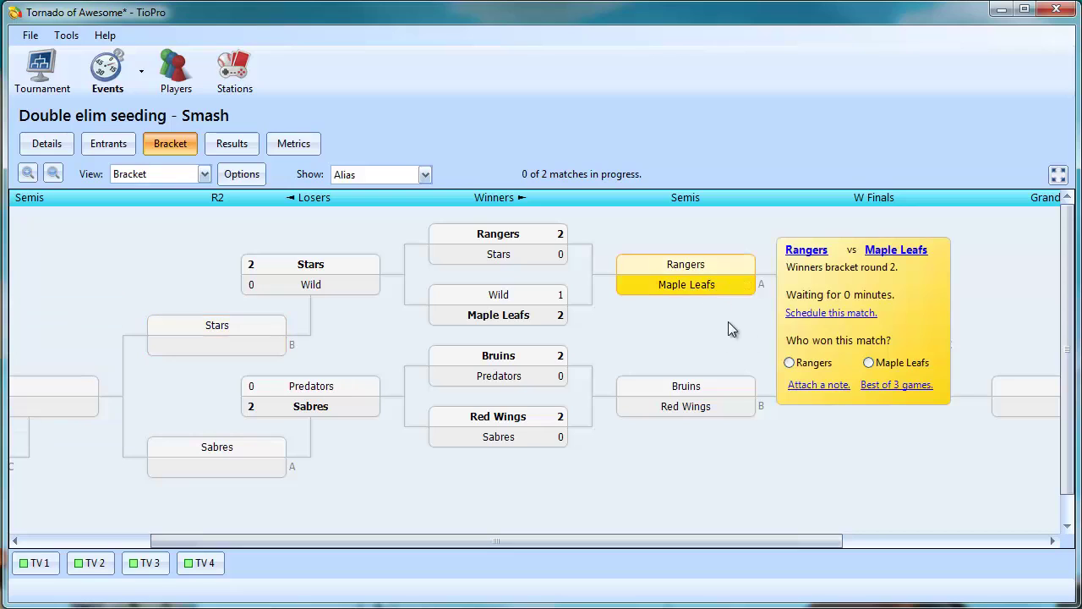
{"action": "left_click", "coordinate": [791, 363]}
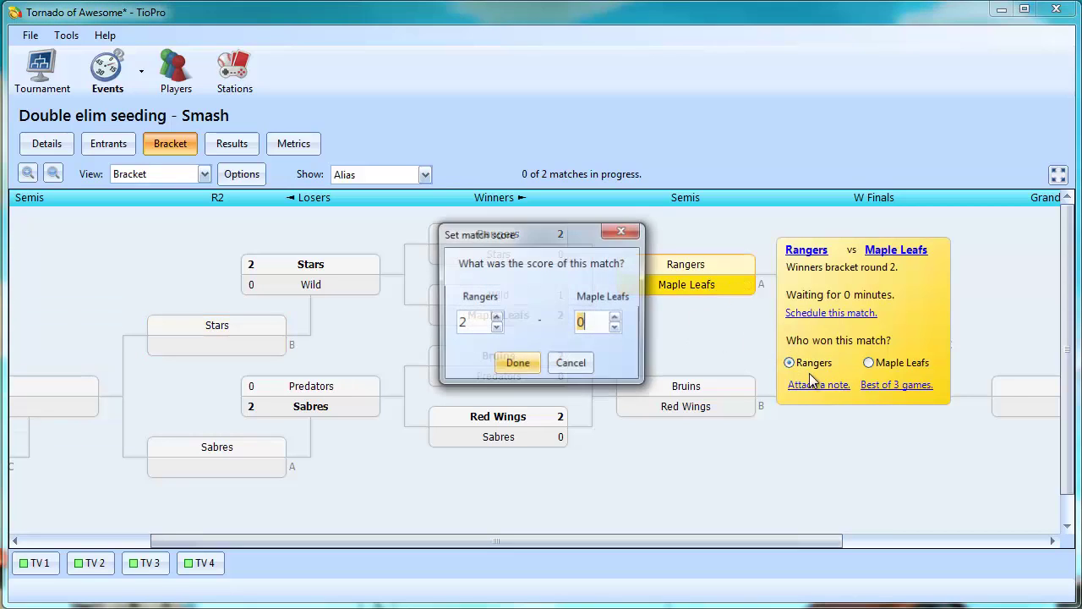
{"action": "left_click", "coordinate": [515, 365]}
{"action": "mouse_move", "coordinate": [697, 409]}
{"action": "left_click", "coordinate": [861, 483]}
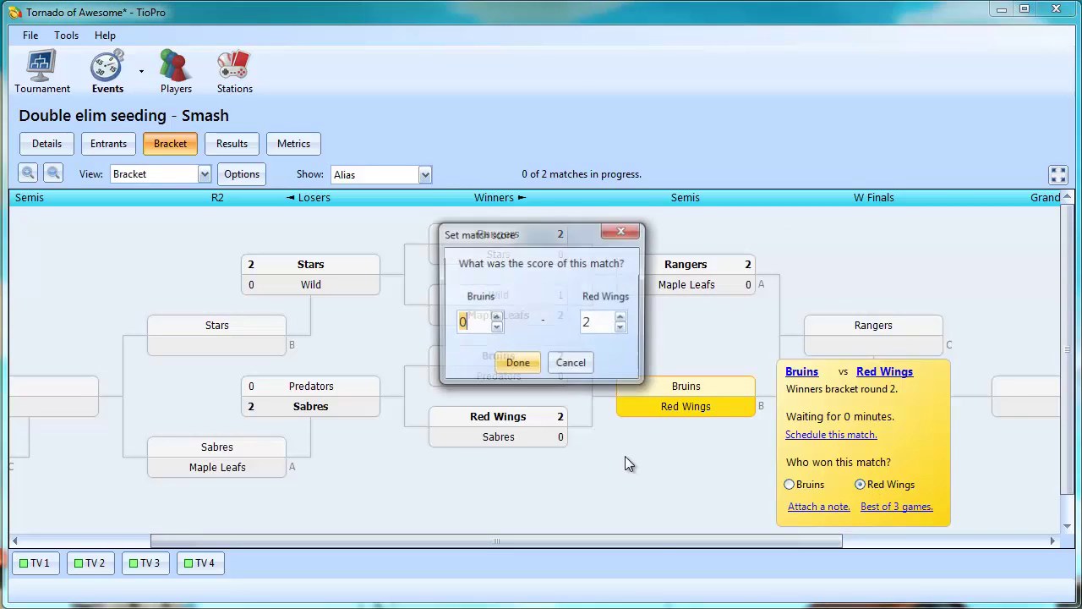
{"action": "left_click", "coordinate": [518, 362]}
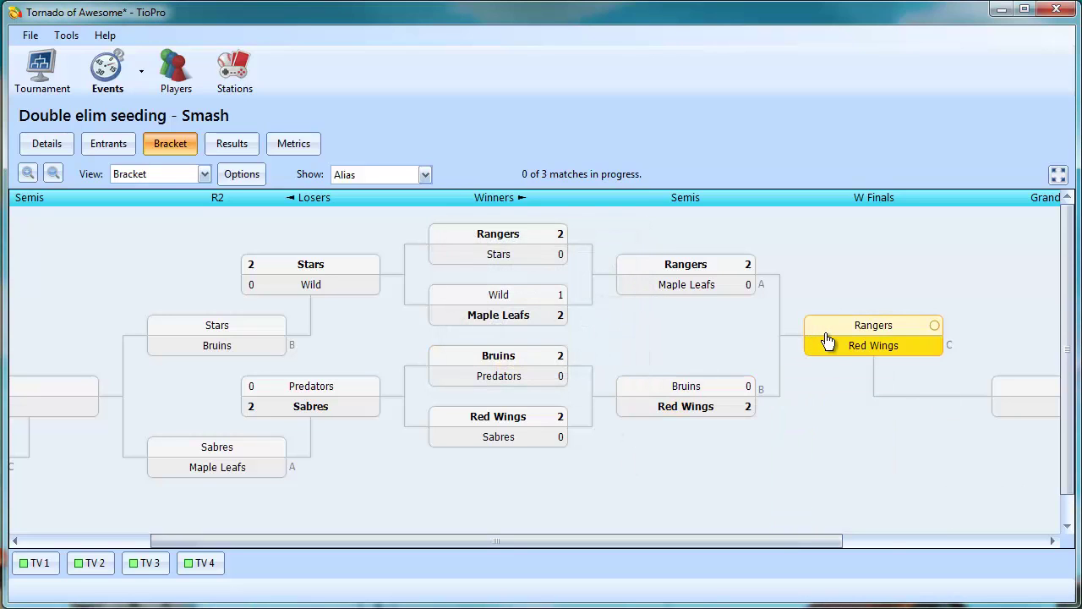
- Record the winners final between Rangers and Red Wings as a 2-0 win for Red Wings
{"action": "mouse_move", "coordinate": [828, 341]}
{"action": "left_click", "coordinate": [1055, 423]}
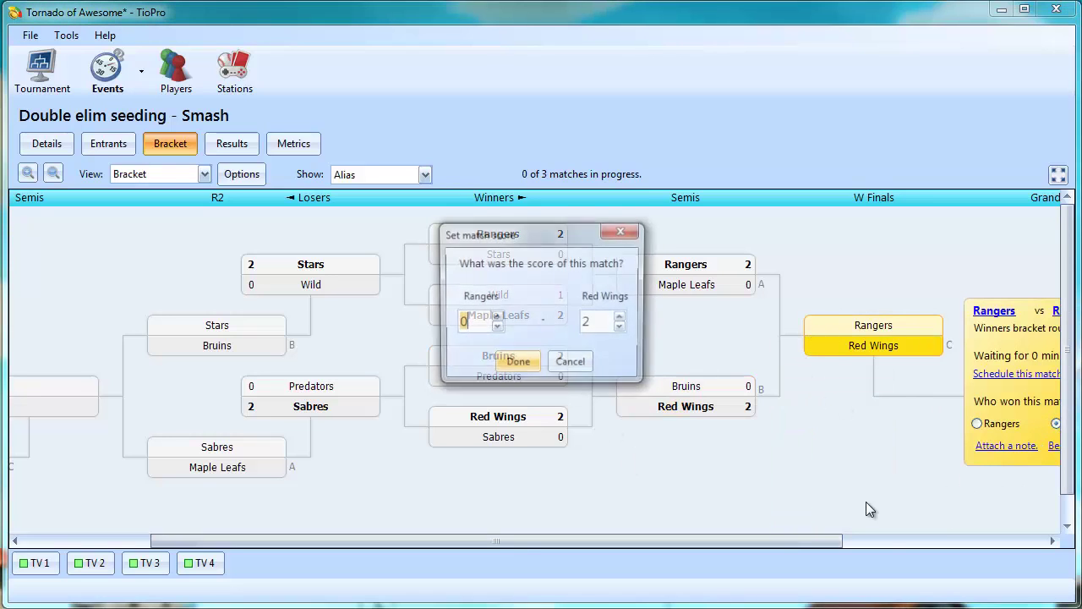
{"action": "left_click", "coordinate": [518, 365]}
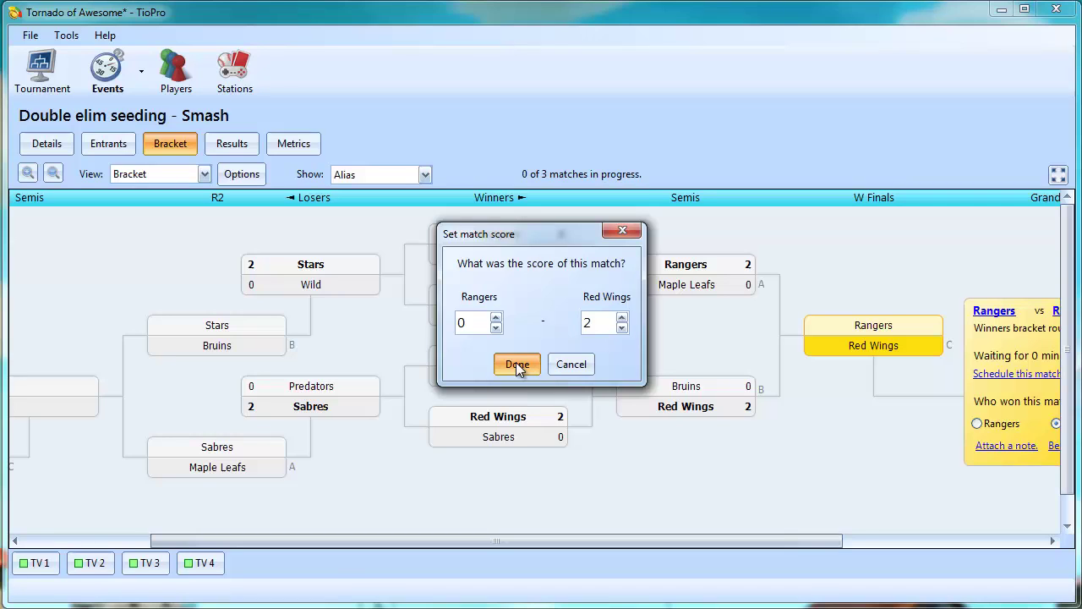
- Confirm the winners final score and record losers round 2 results: Maple Leafs beat Sabres 2-0 and Bruins beat Stars 2-0
{"action": "left_click", "coordinate": [517, 365]}
{"action": "mouse_move", "coordinate": [254, 459]}
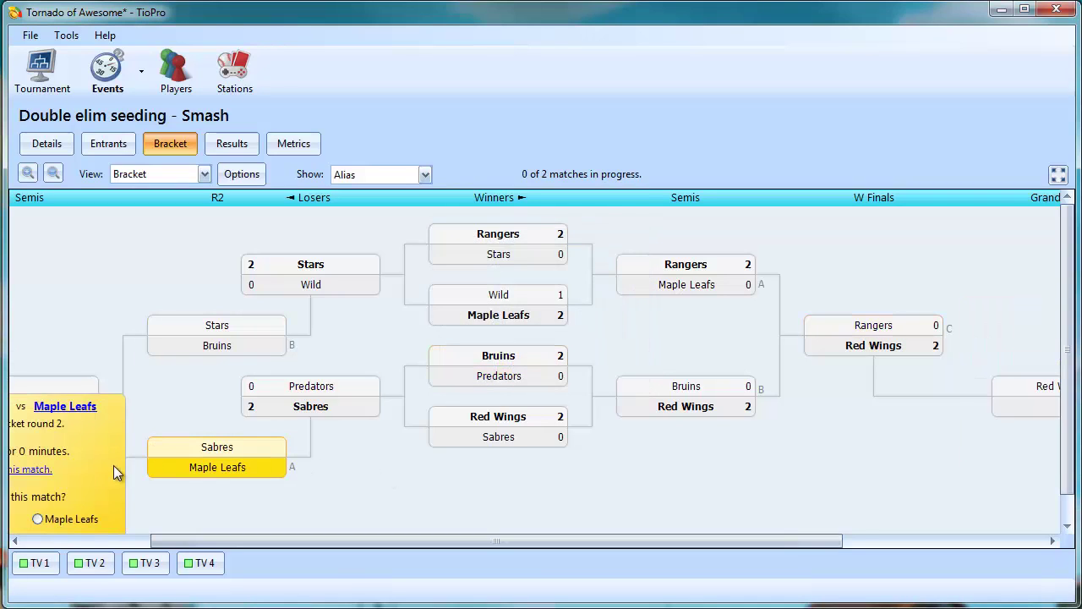
{"action": "left_click", "coordinate": [38, 518]}
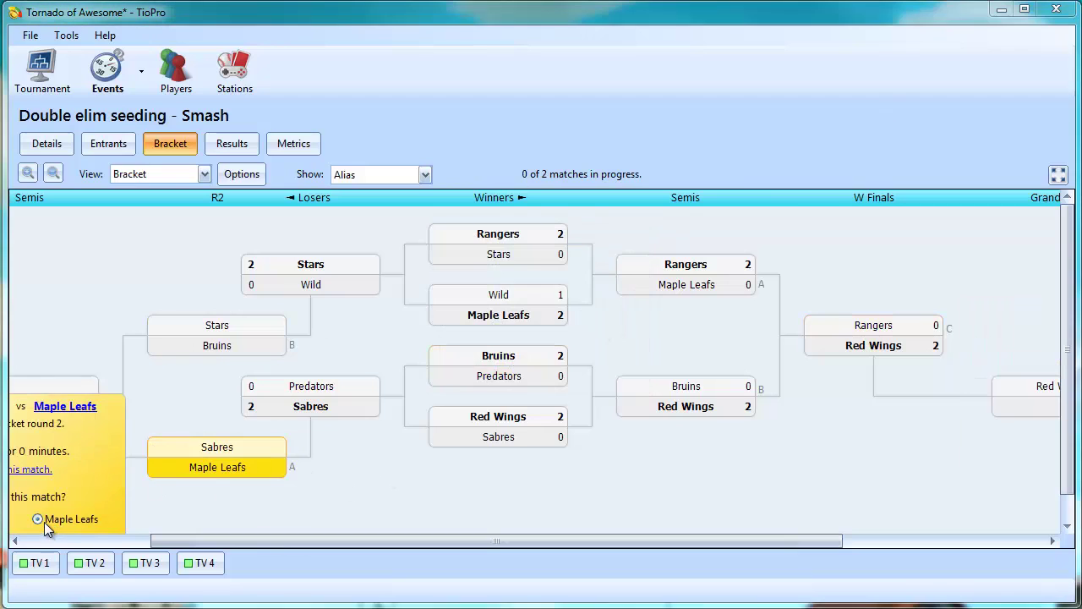
{"action": "left_click", "coordinate": [509, 367]}
{"action": "mouse_move", "coordinate": [224, 344]}
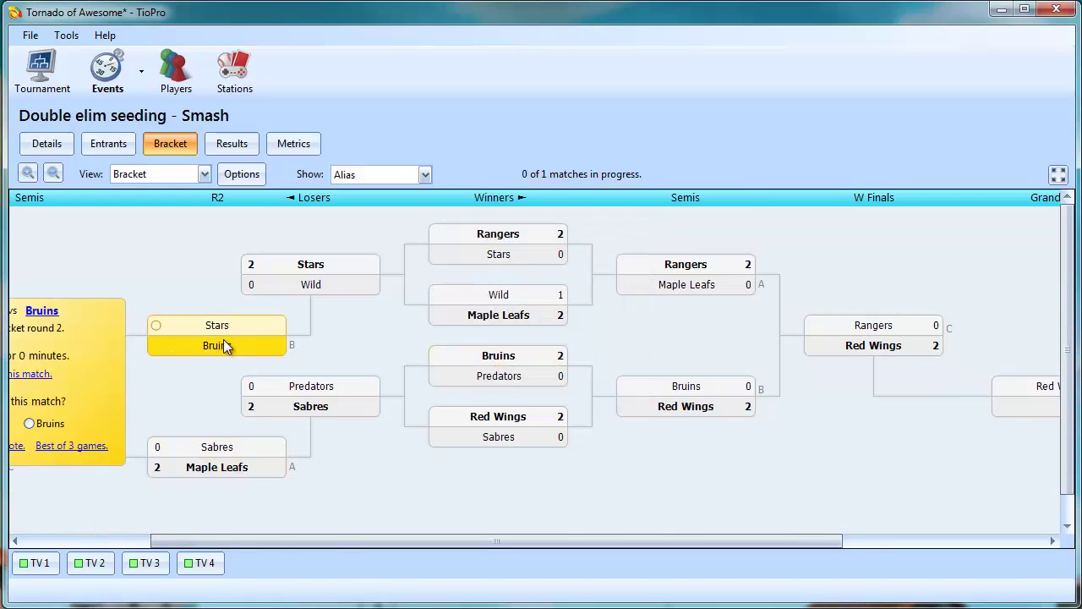
{"action": "left_click", "coordinate": [29, 423]}
{"action": "left_click", "coordinate": [517, 365]}
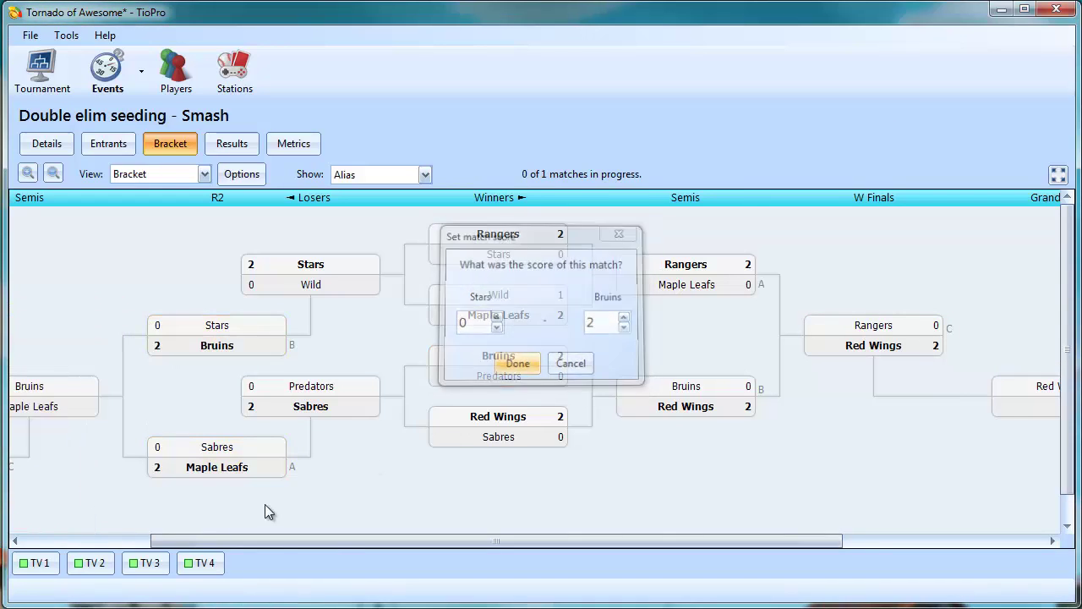
- Record the losers semifinal as Maple Leafs beating Bruins 2-0 and the losers final as Rangers beating Maple Leafs 2-0
{"action": "left_click_drag", "start_coordinate": [259, 541], "coordinate": [132, 541]}
{"action": "mouse_move", "coordinate": [218, 404]}
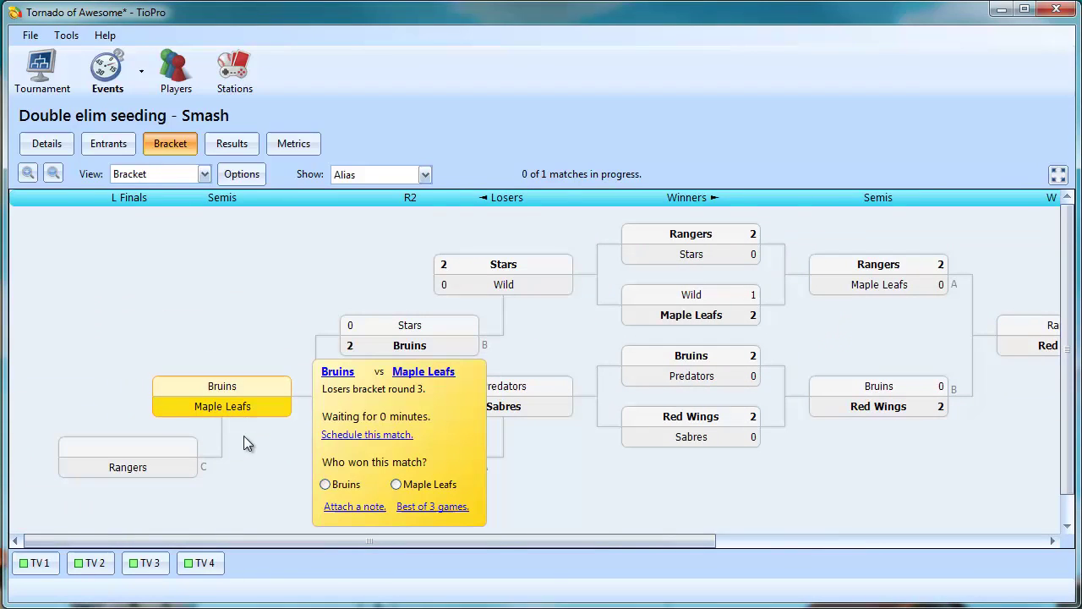
{"action": "left_click", "coordinate": [396, 484]}
{"action": "left_click", "coordinate": [503, 373]}
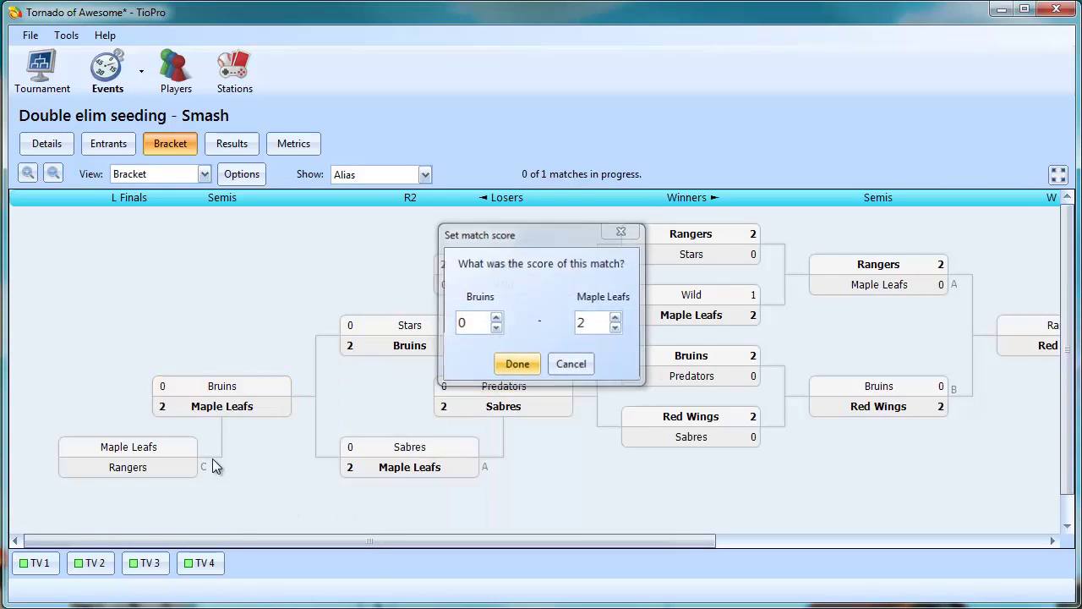
{"action": "mouse_move", "coordinate": [150, 470]}
{"action": "left_click", "coordinate": [330, 519]}
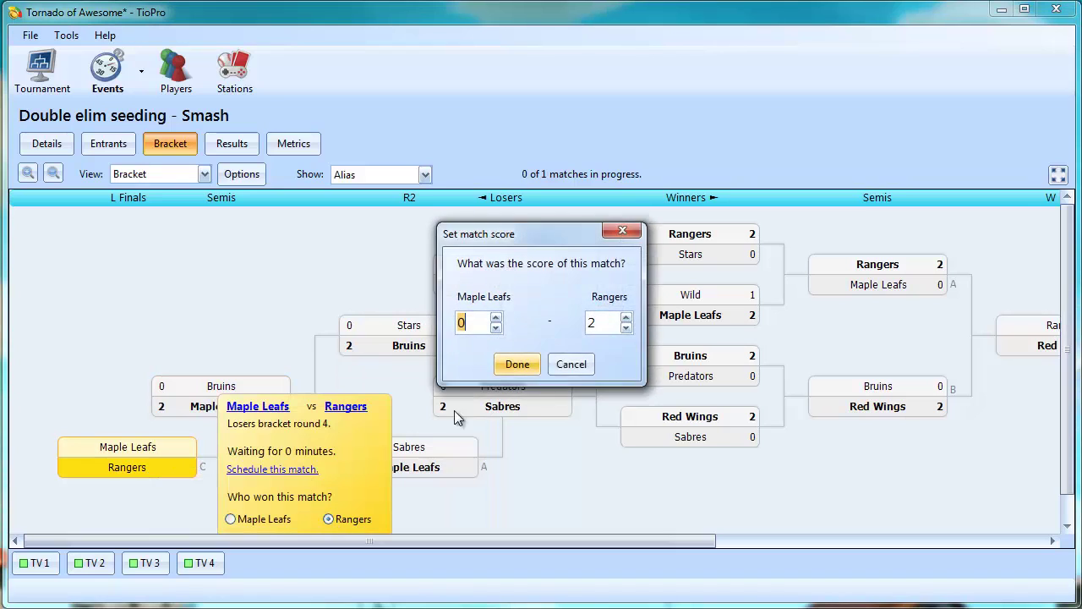
{"action": "left_click", "coordinate": [507, 366]}
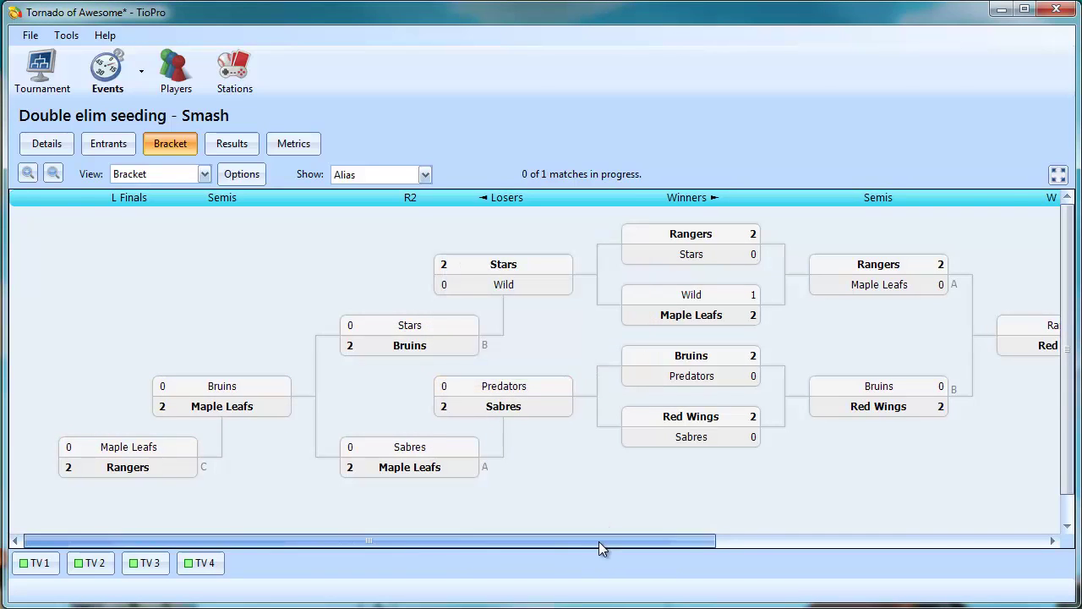
- Record the grand final between Red Wings and Rangers as a 2-0 win for Red Wings
{"action": "left_click_drag", "start_coordinate": [599, 541], "coordinate": [953, 512]}
{"action": "mouse_move", "coordinate": [704, 386]}
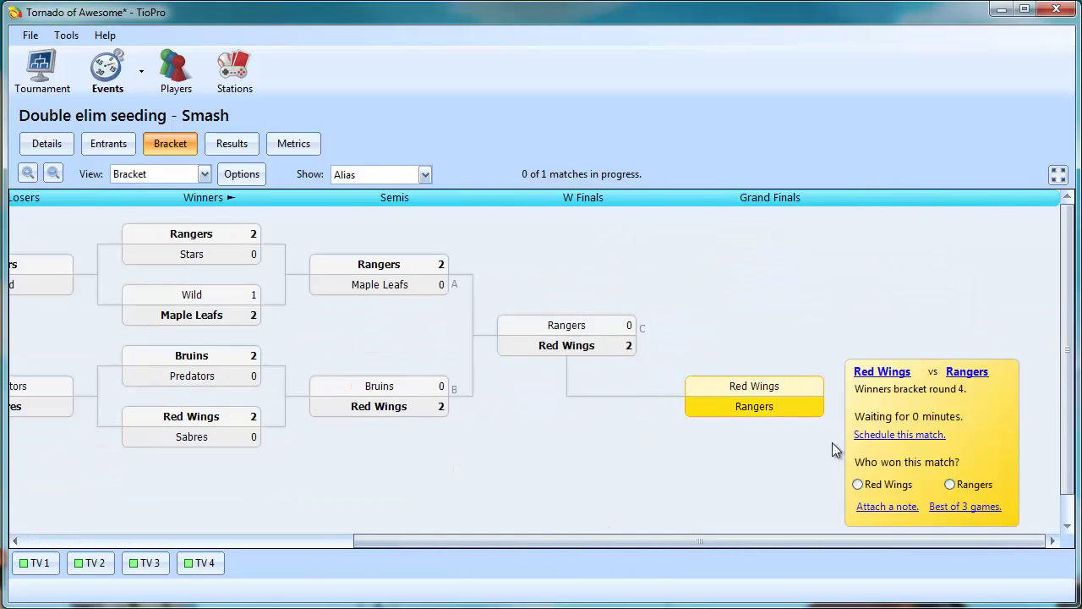
{"action": "left_click", "coordinate": [858, 484]}
{"action": "left_click", "coordinate": [516, 365]}
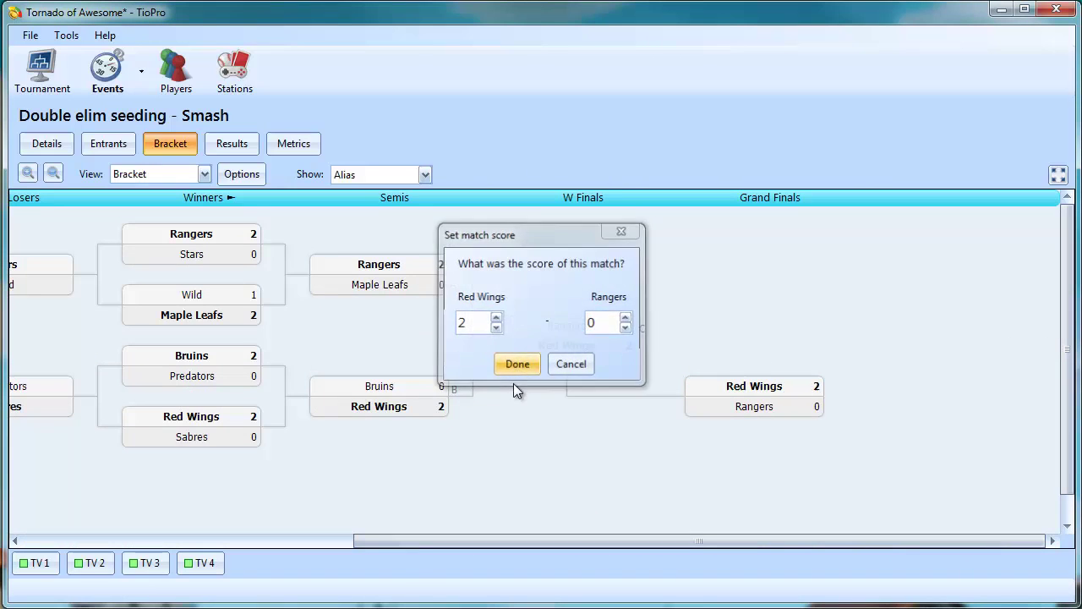
- Copy the event's final results to the clipboard and check which formatting options are available for them
{"action": "left_click_drag", "start_coordinate": [507, 536], "coordinate": [178, 537]}
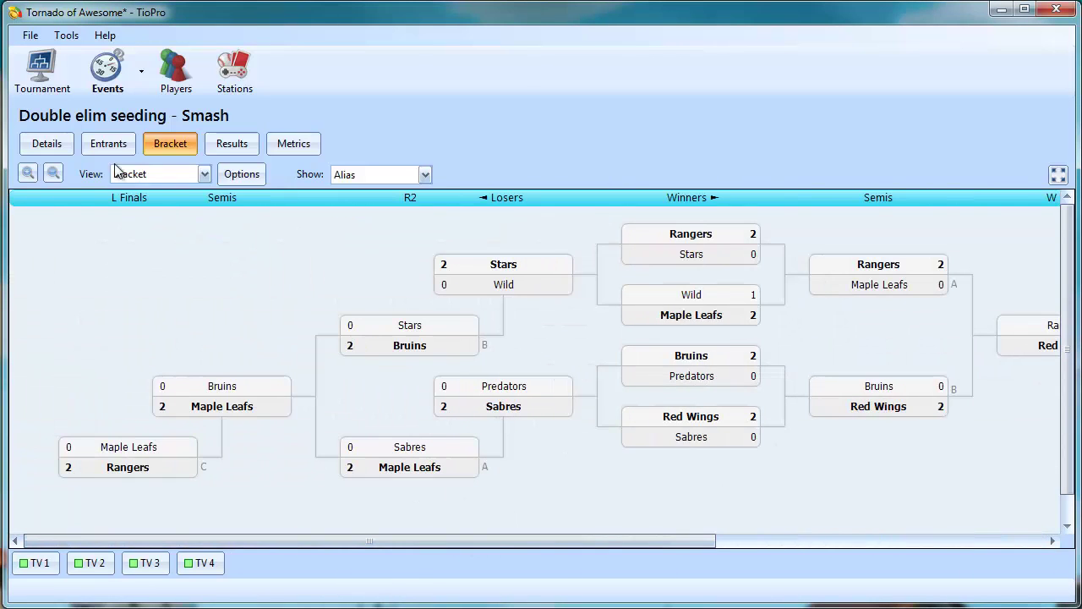
{"action": "left_click", "coordinate": [228, 143]}
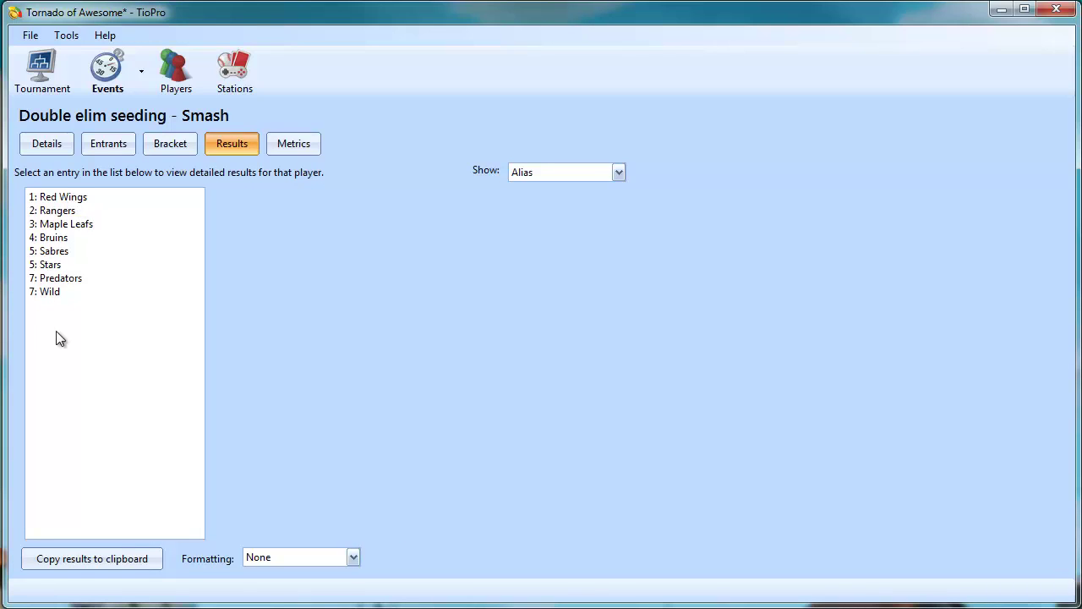
{"action": "left_click", "coordinate": [77, 563]}
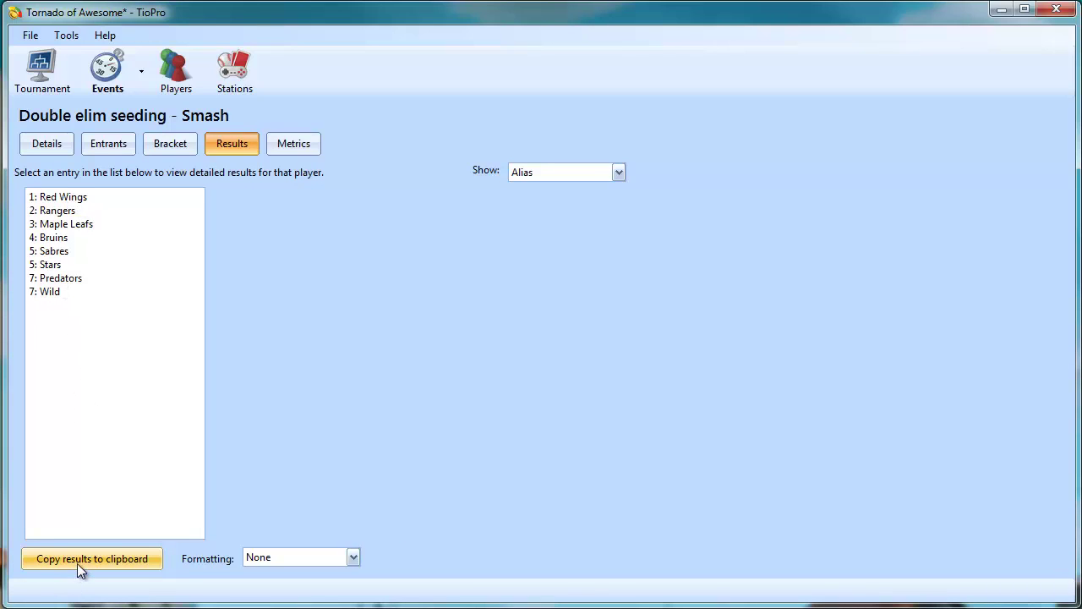
{"action": "left_click", "coordinate": [352, 556]}
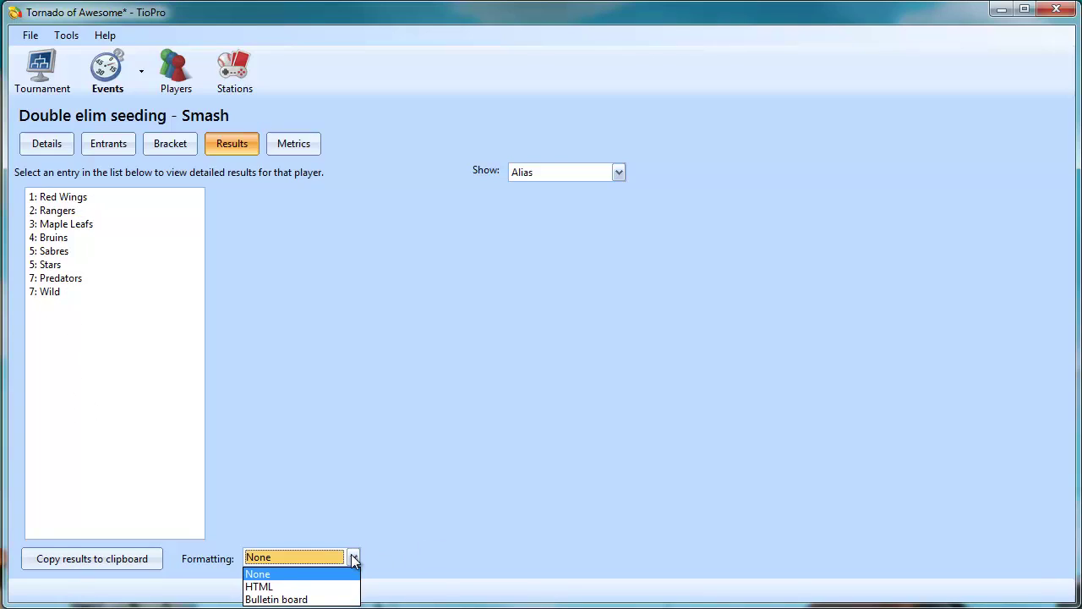
{"action": "left_click", "coordinate": [352, 557]}
- Check the event's timing and efficiency metrics and return to the final results
{"action": "left_click", "coordinate": [290, 147]}
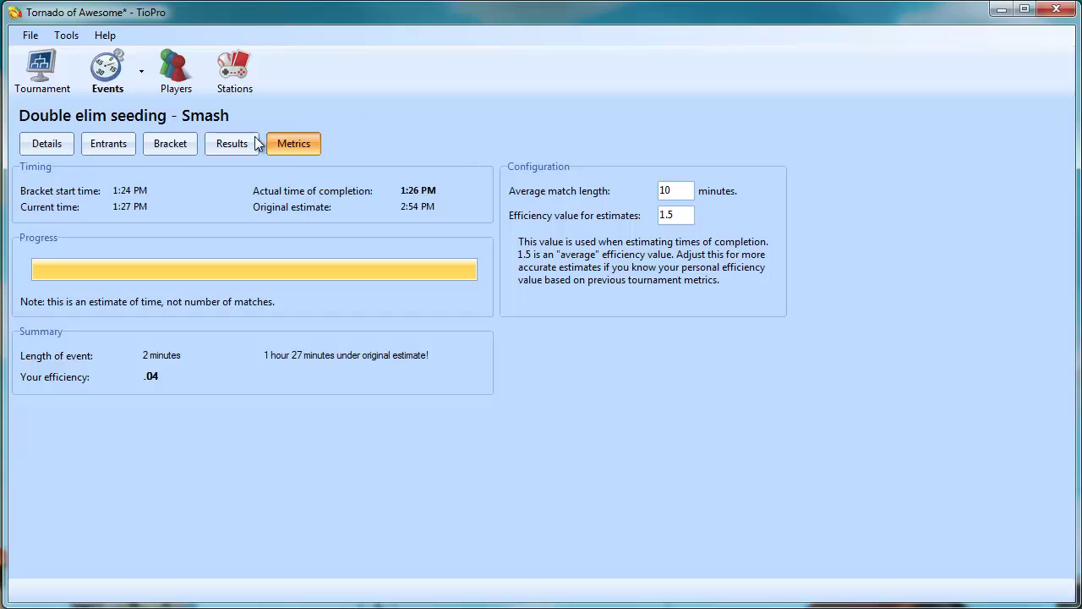
{"action": "left_click", "coordinate": [230, 141]}
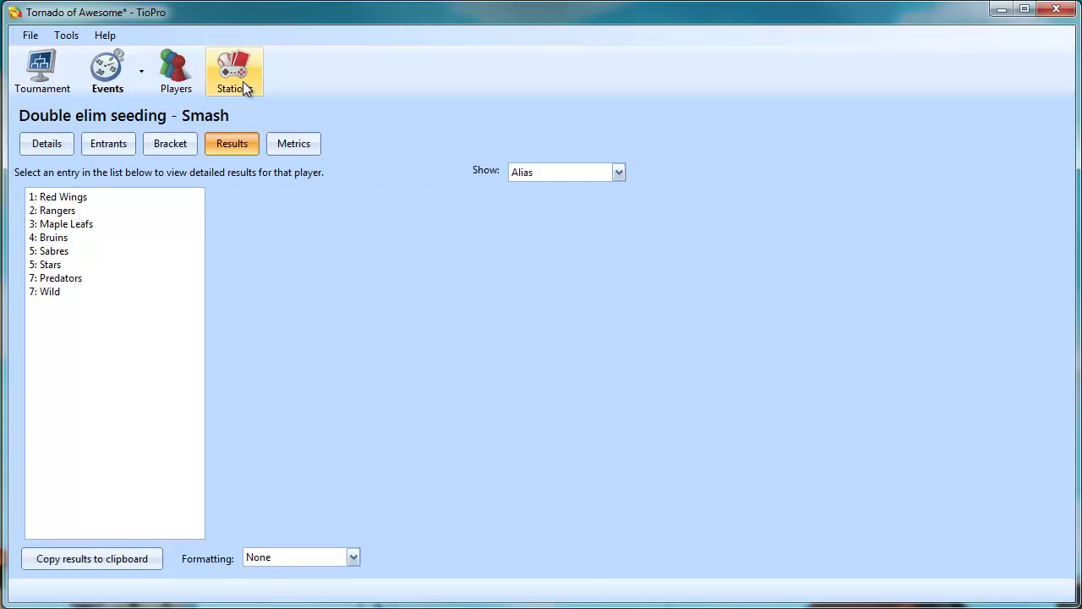